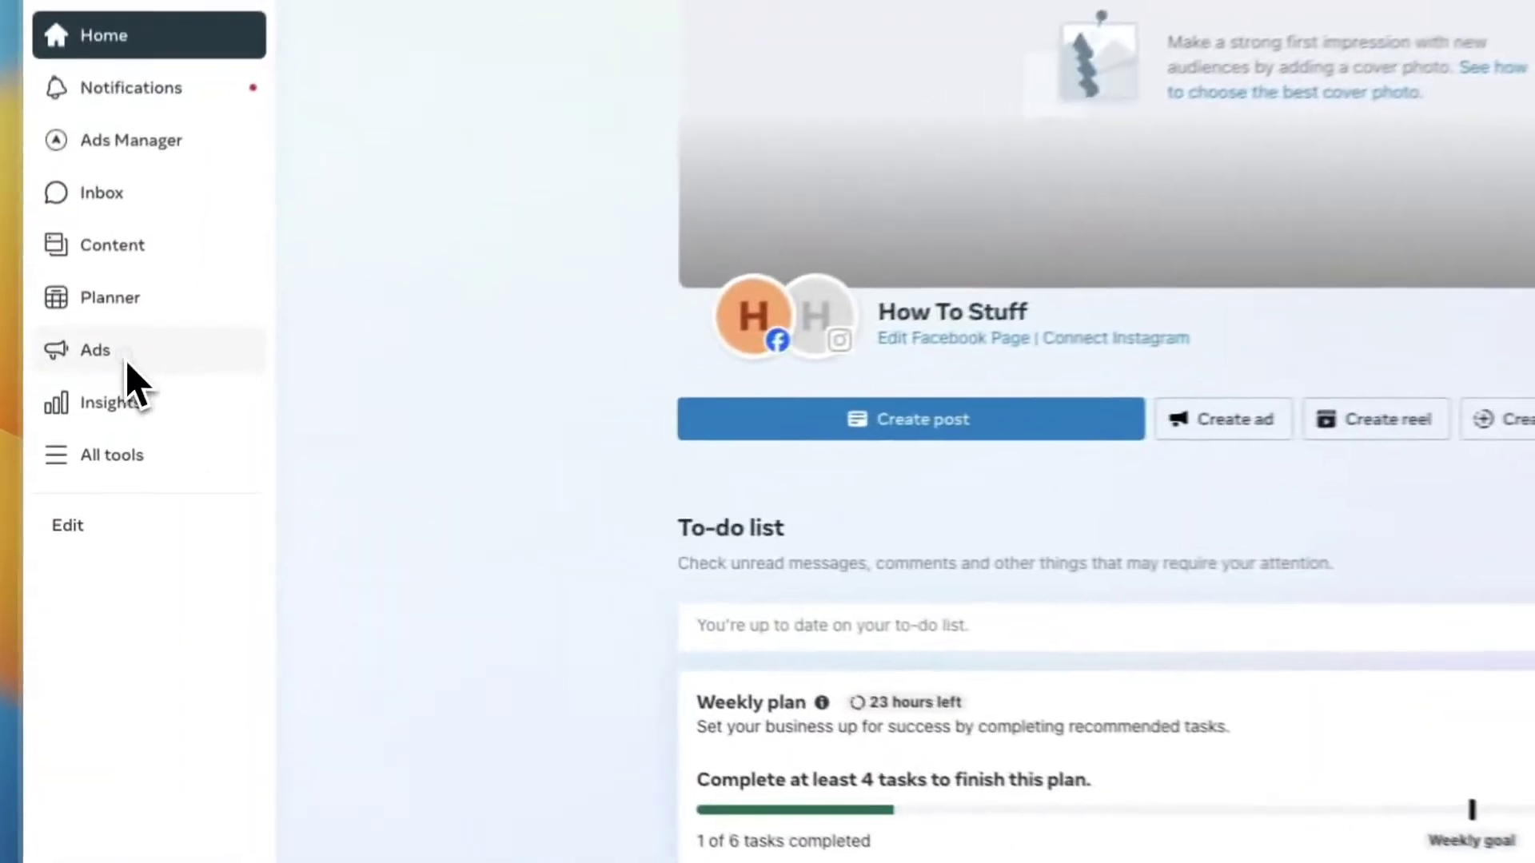
Step: Open the Ads page from the Meta Business Suite left sidebar
{"action": "left_click", "coordinate": [127, 362]}
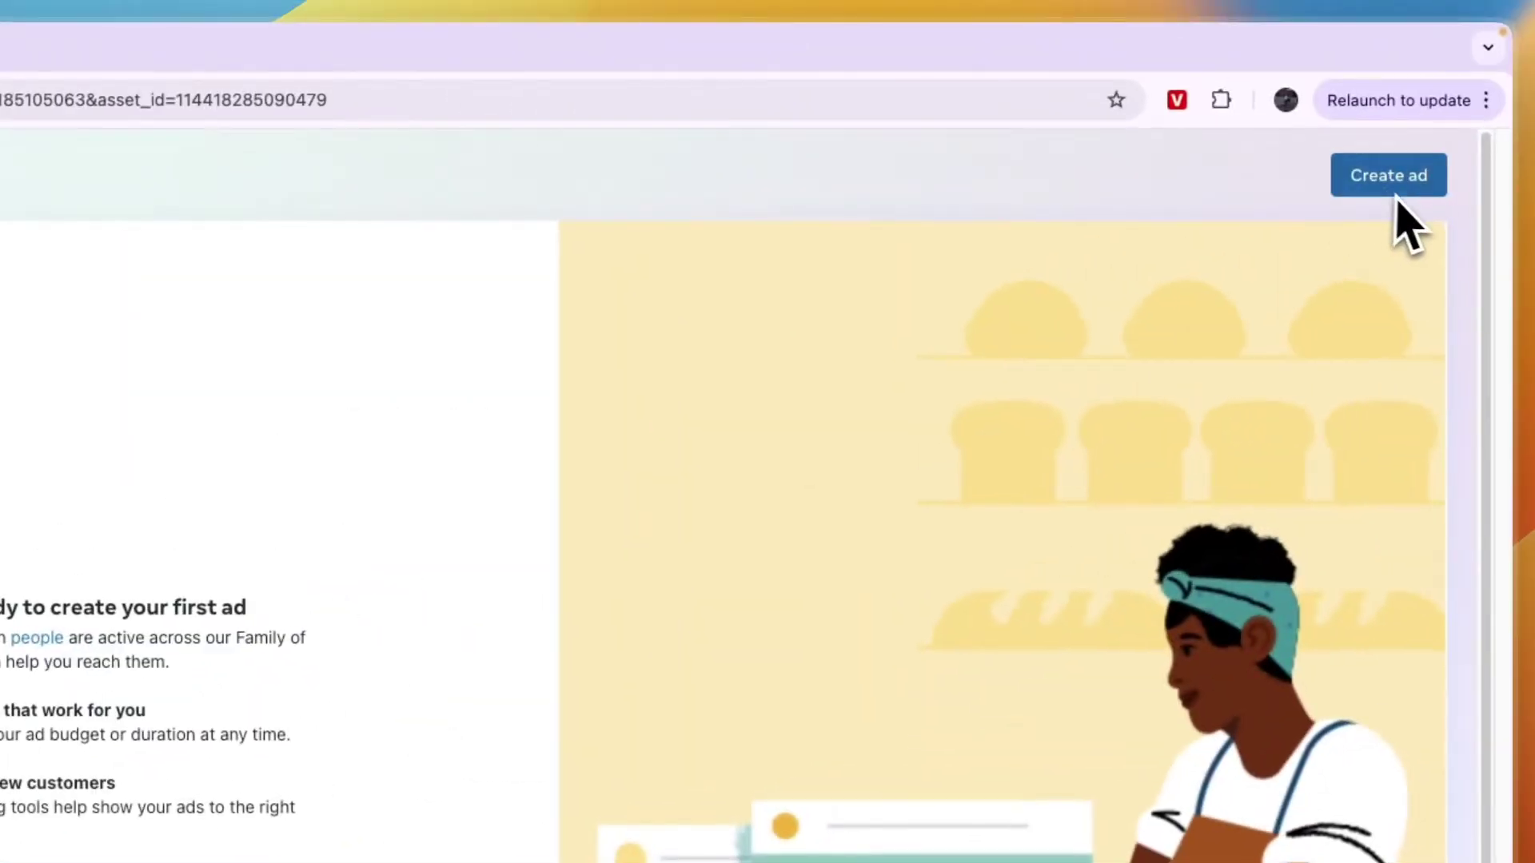
Step: Start a new ad with Create ad to see the goal options
{"action": "left_click", "coordinate": [1448, 148]}
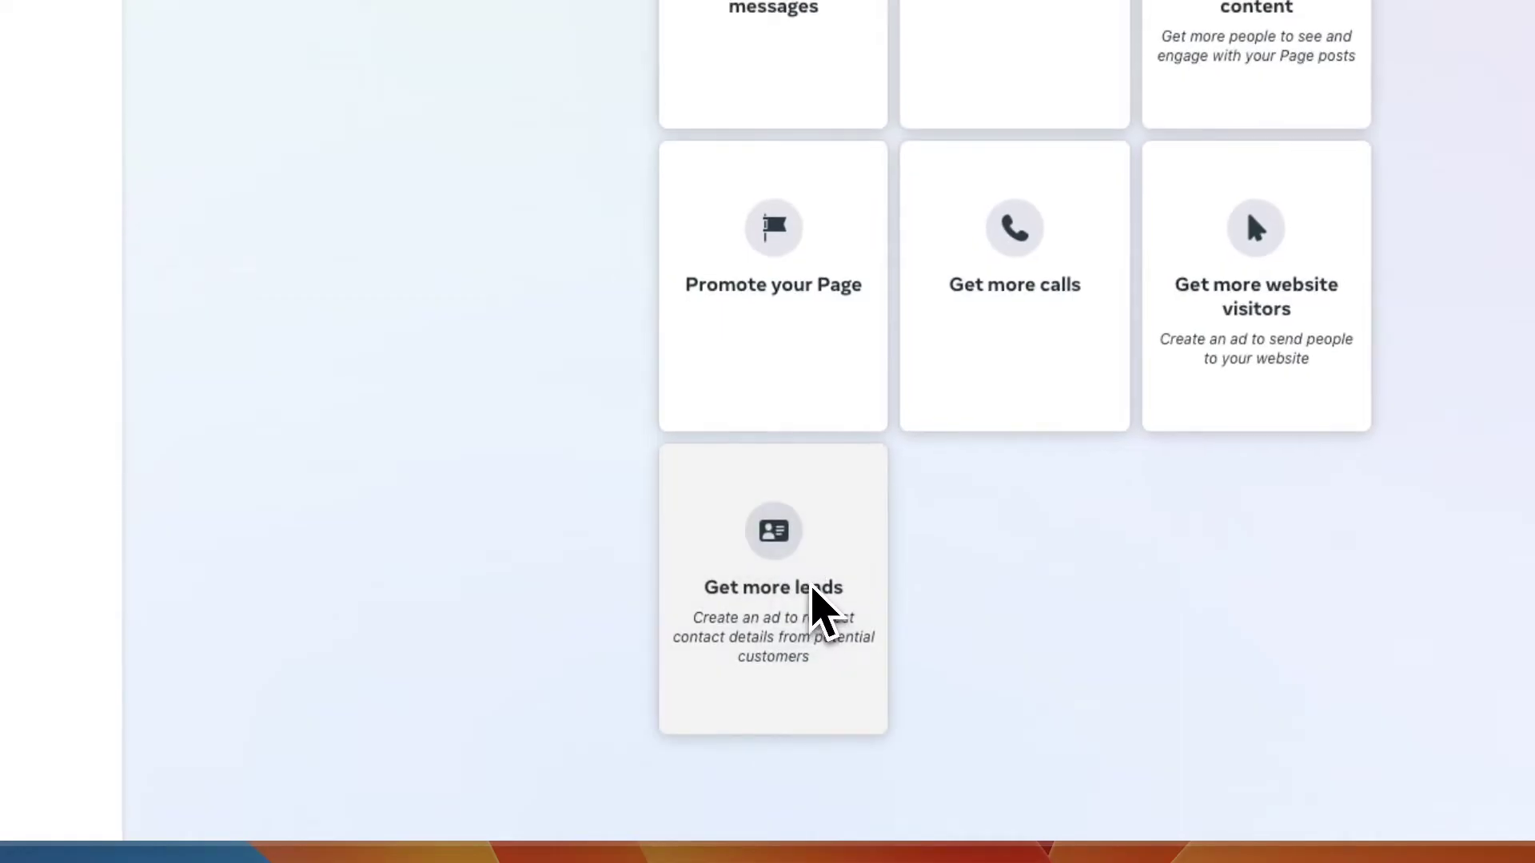
Step: Choose Get more leads as the ad goal and collapse the 'A form is required' warning
{"action": "left_click", "coordinate": [811, 589]}
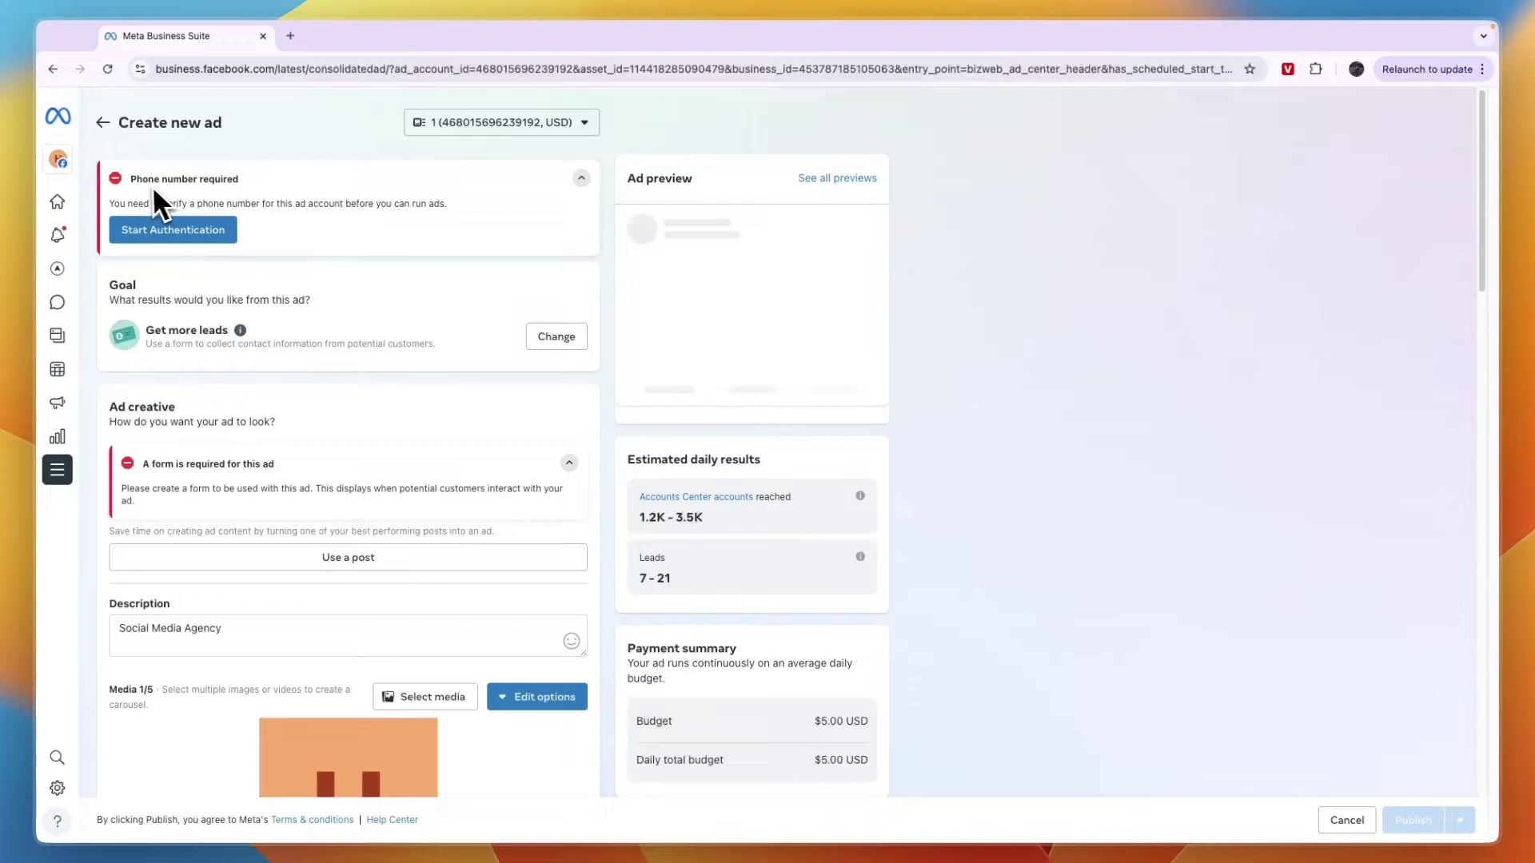
{"action": "left_click_drag", "start_coordinate": [134, 184], "coordinate": [300, 185]}
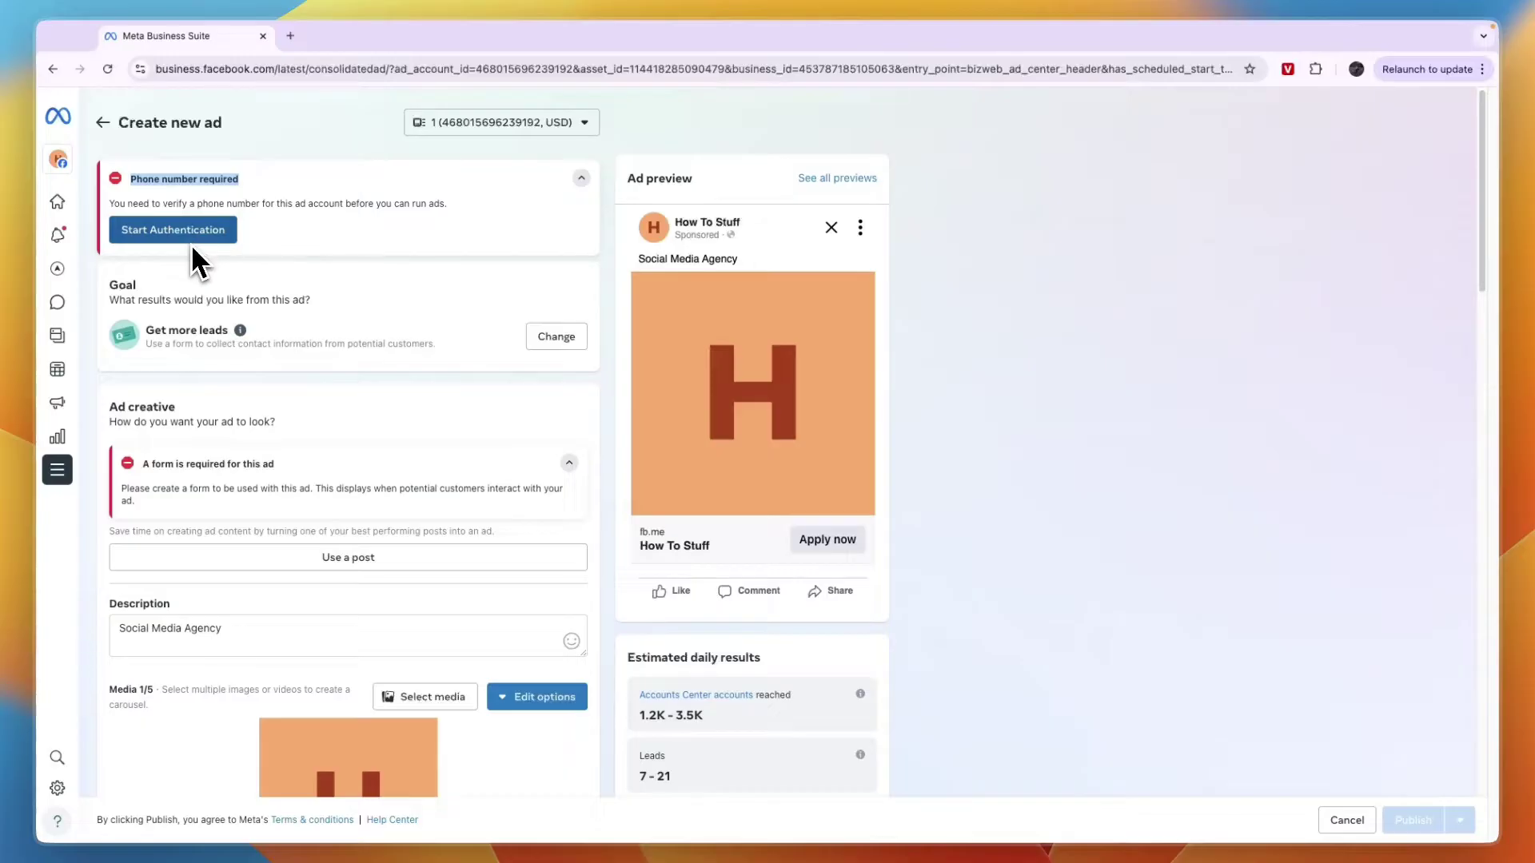
{"action": "left_click", "coordinate": [186, 444]}
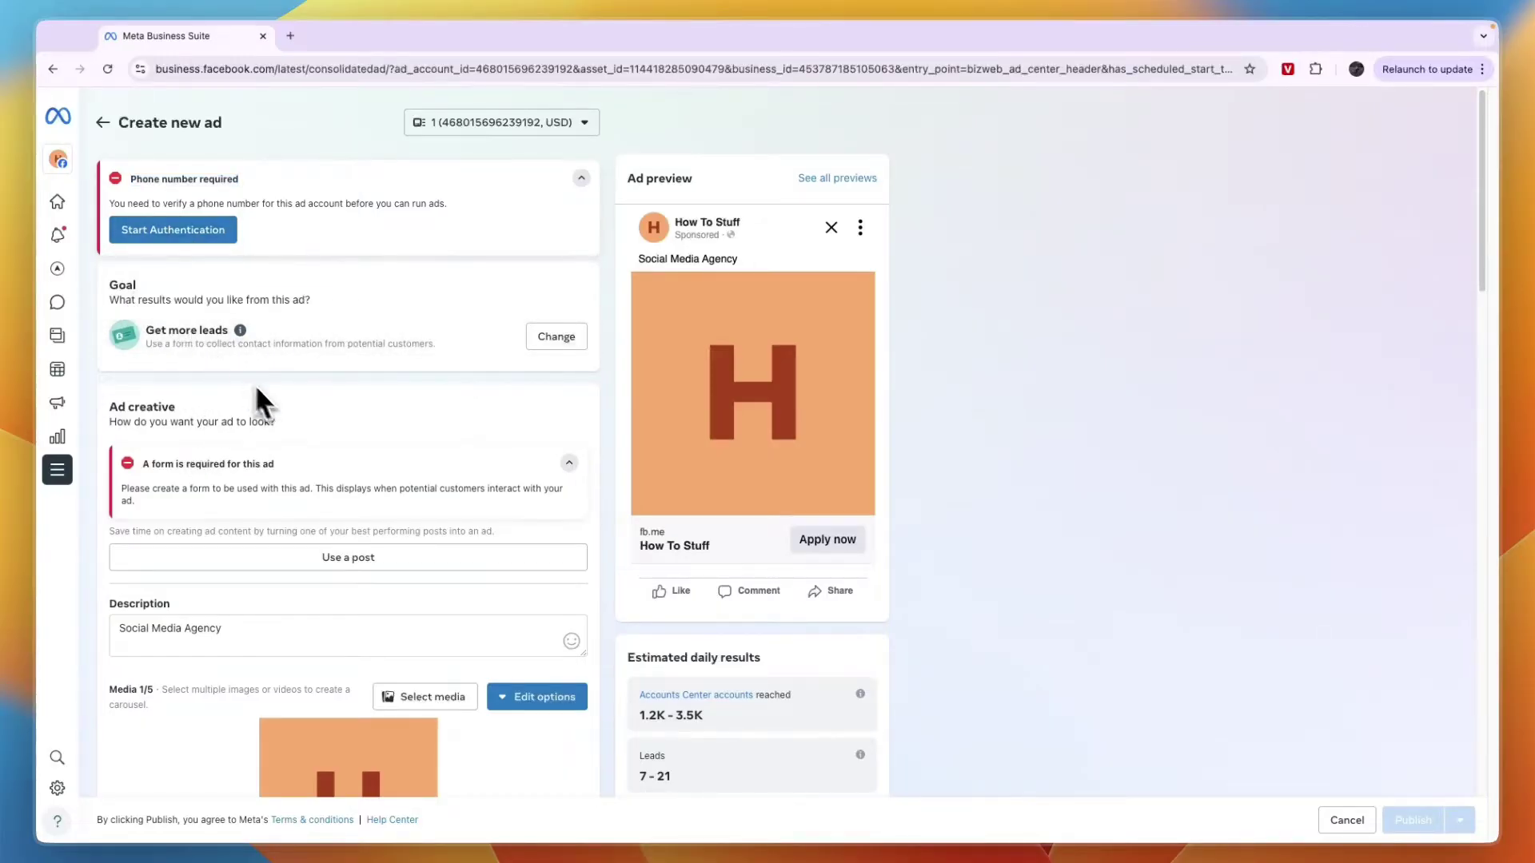
{"action": "scroll", "coordinate": [267, 405], "scroll_direction": "down", "scroll_amount": 1}
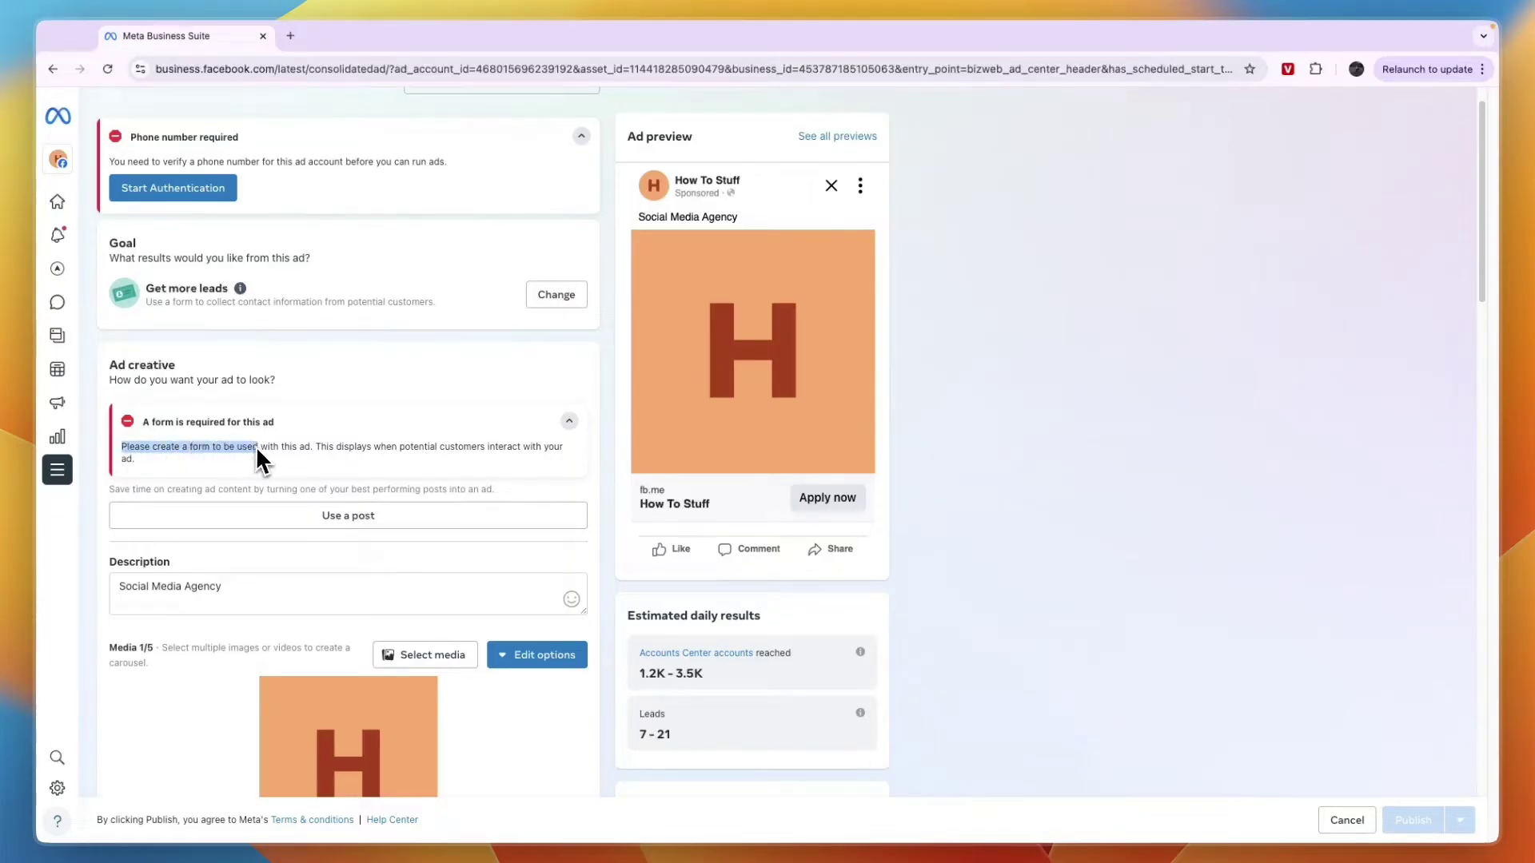
{"action": "left_click_drag", "start_coordinate": [316, 446], "coordinate": [358, 446]}
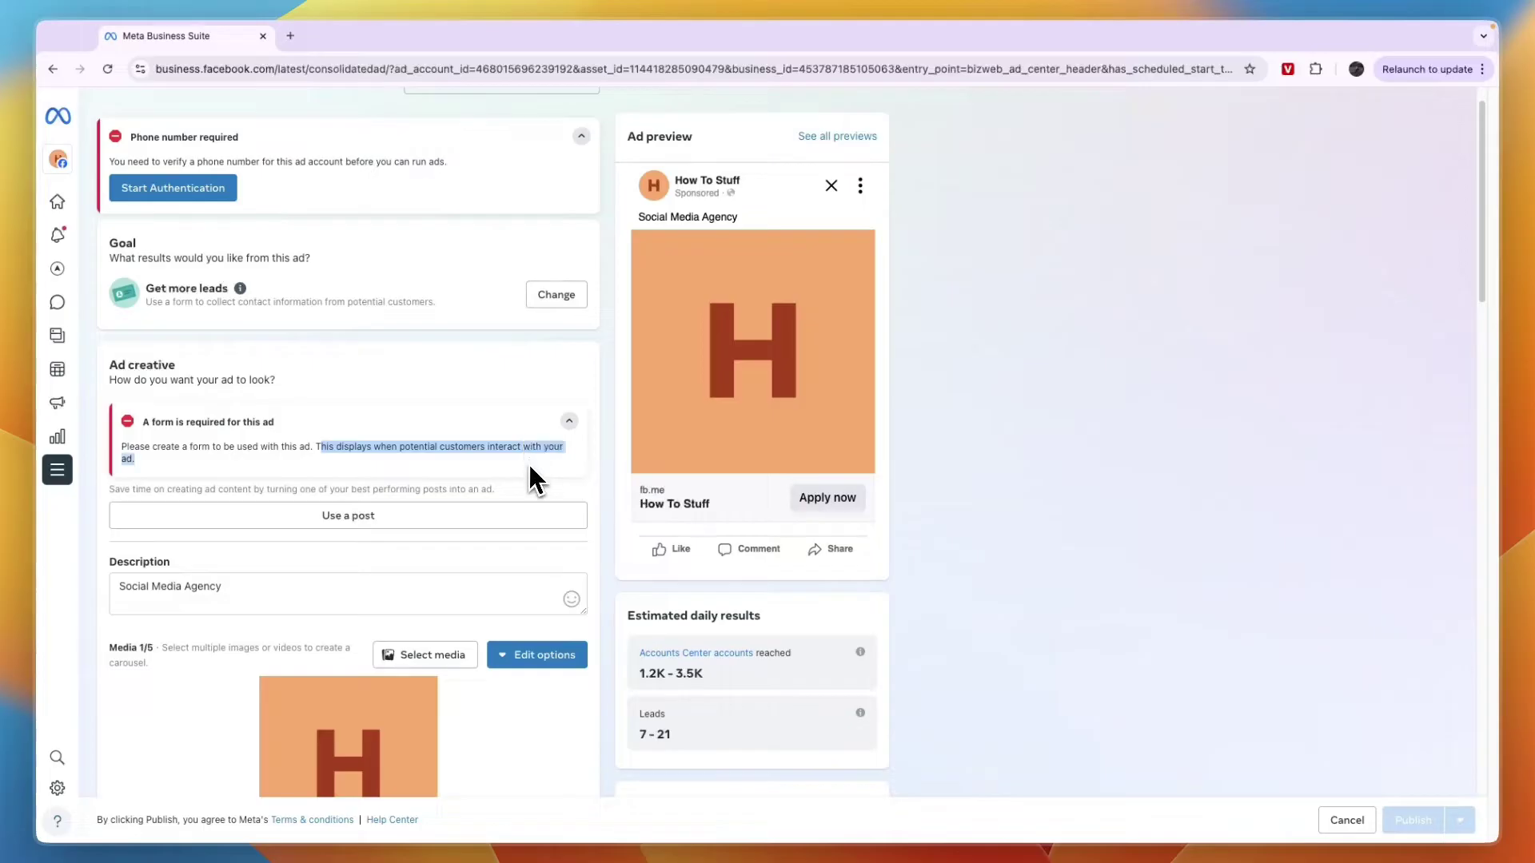
{"action": "left_click", "coordinate": [471, 473]}
{"action": "left_click", "coordinate": [569, 421]}
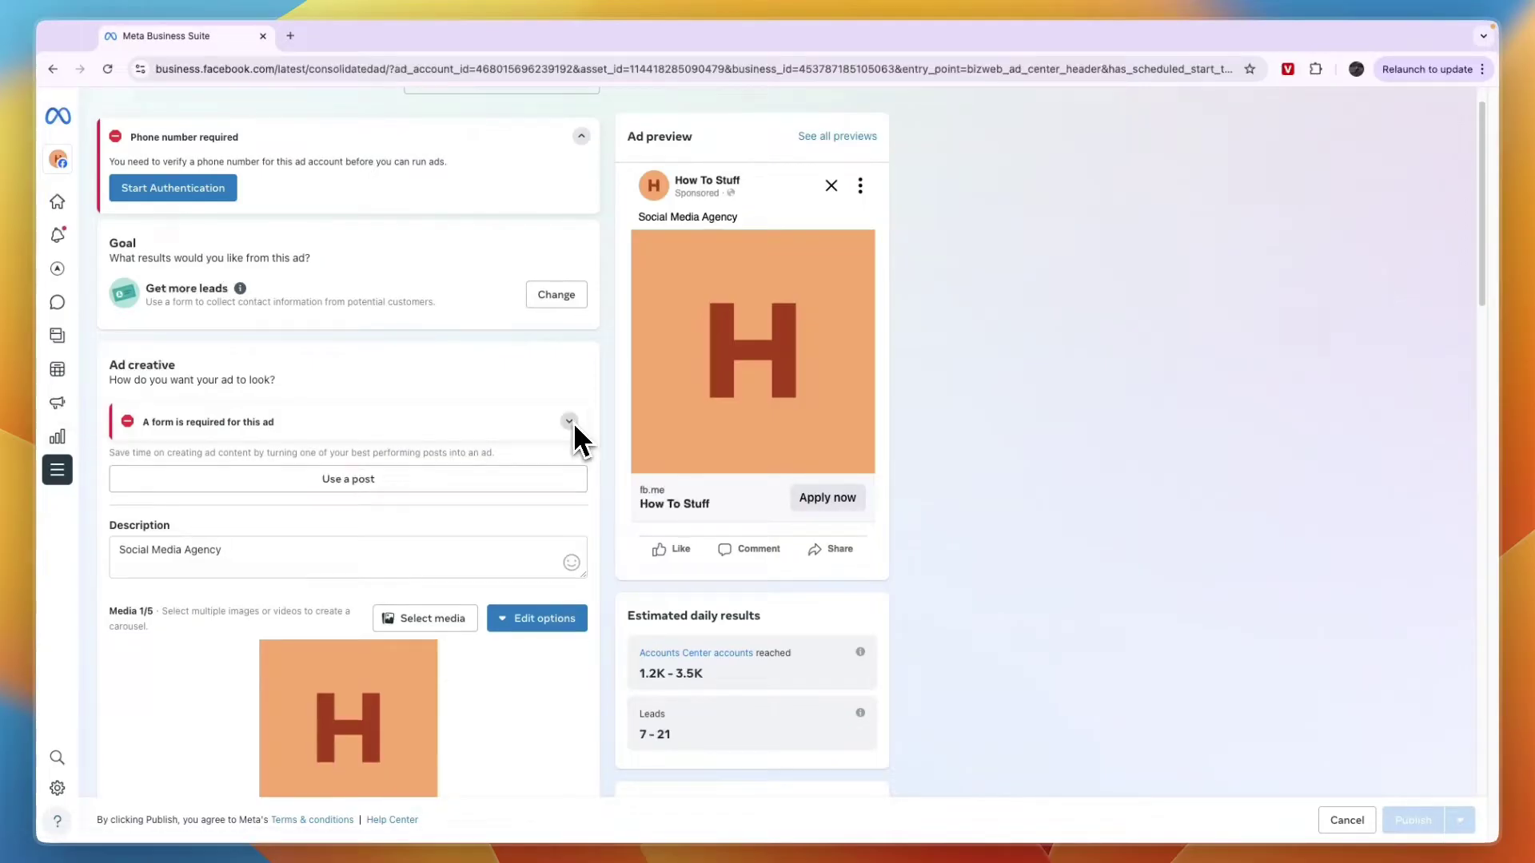
{"action": "scroll", "coordinate": [559, 424], "scroll_direction": "up", "scroll_amount": 1}
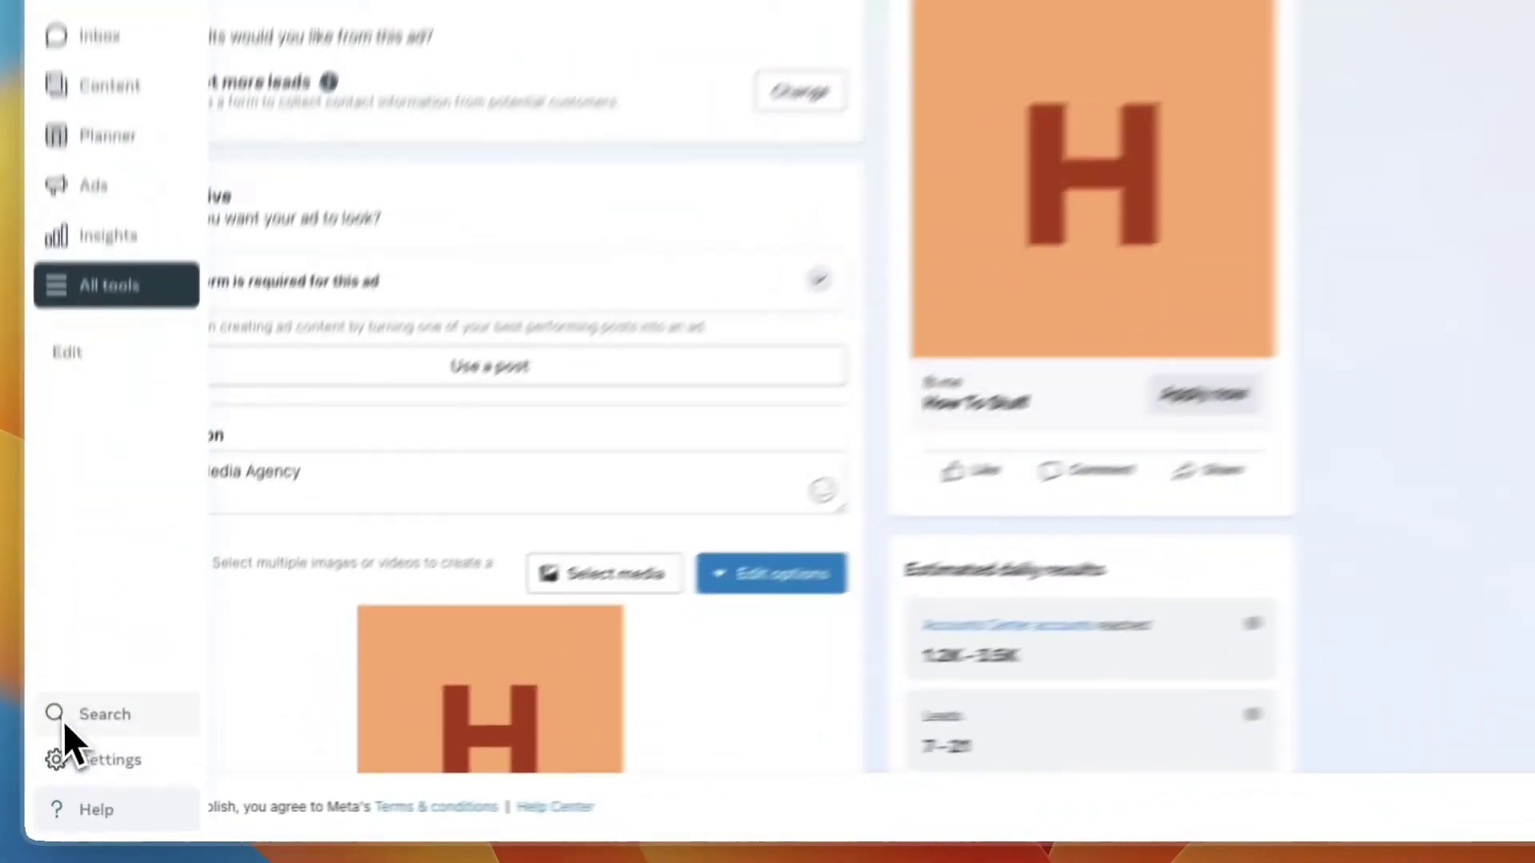
{"action": "left_click", "coordinate": [56, 757]}
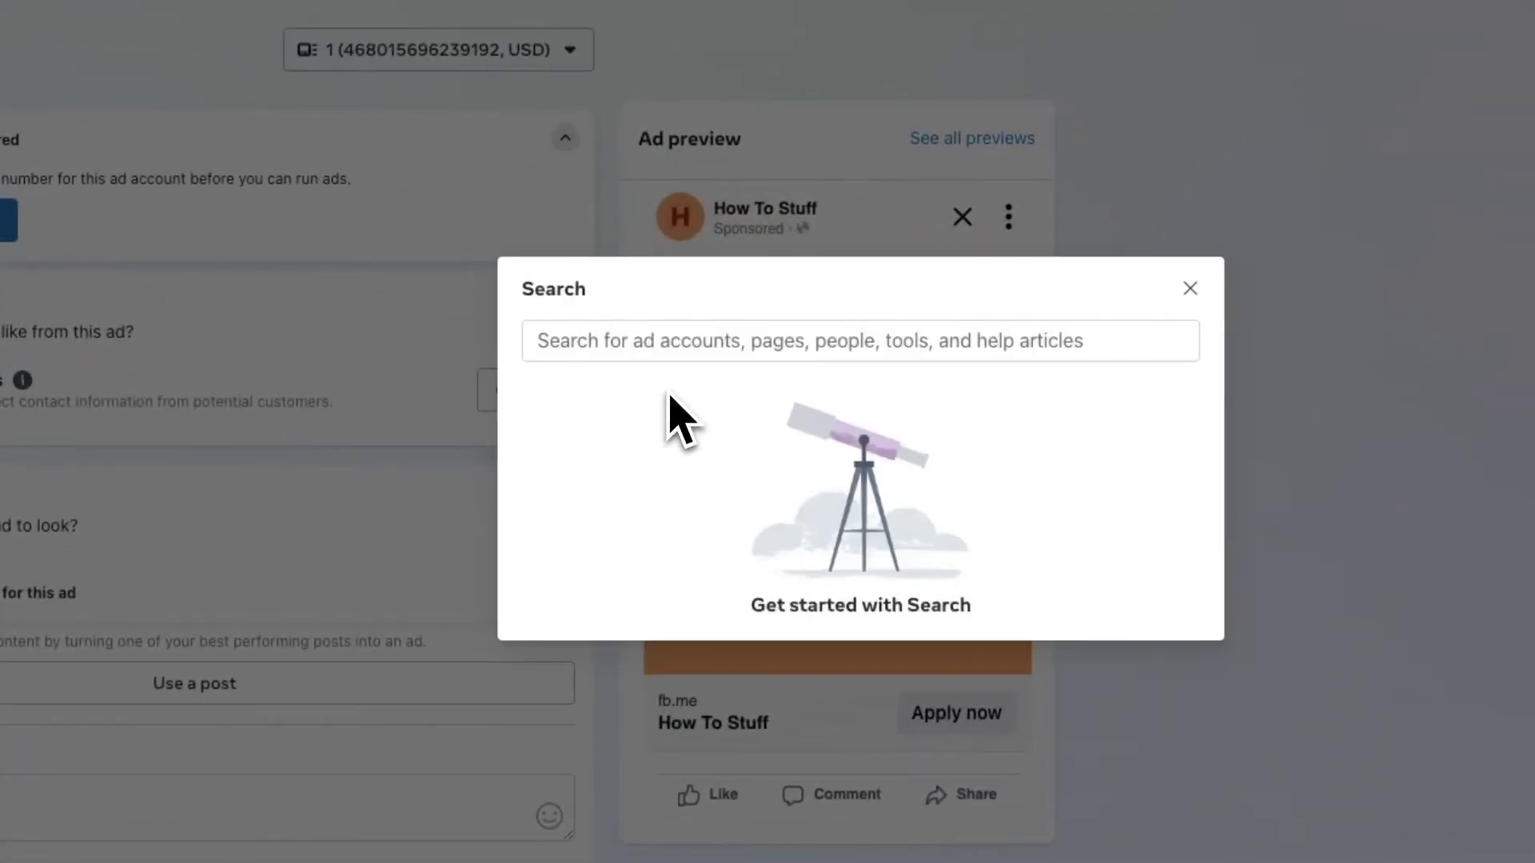
{"action": "type", "text": "form"}
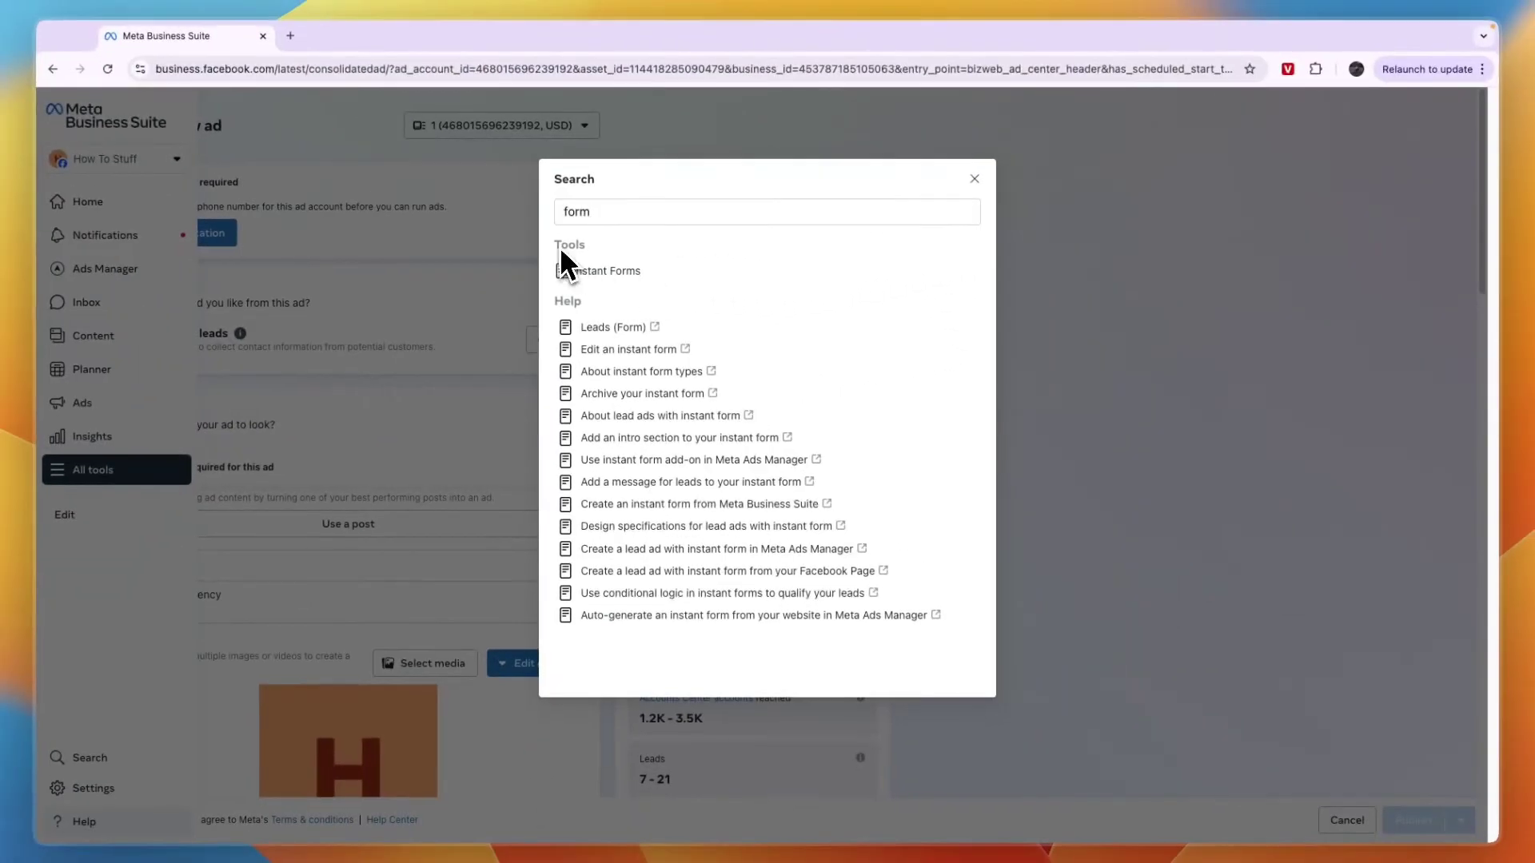
{"action": "left_click", "coordinate": [974, 178]}
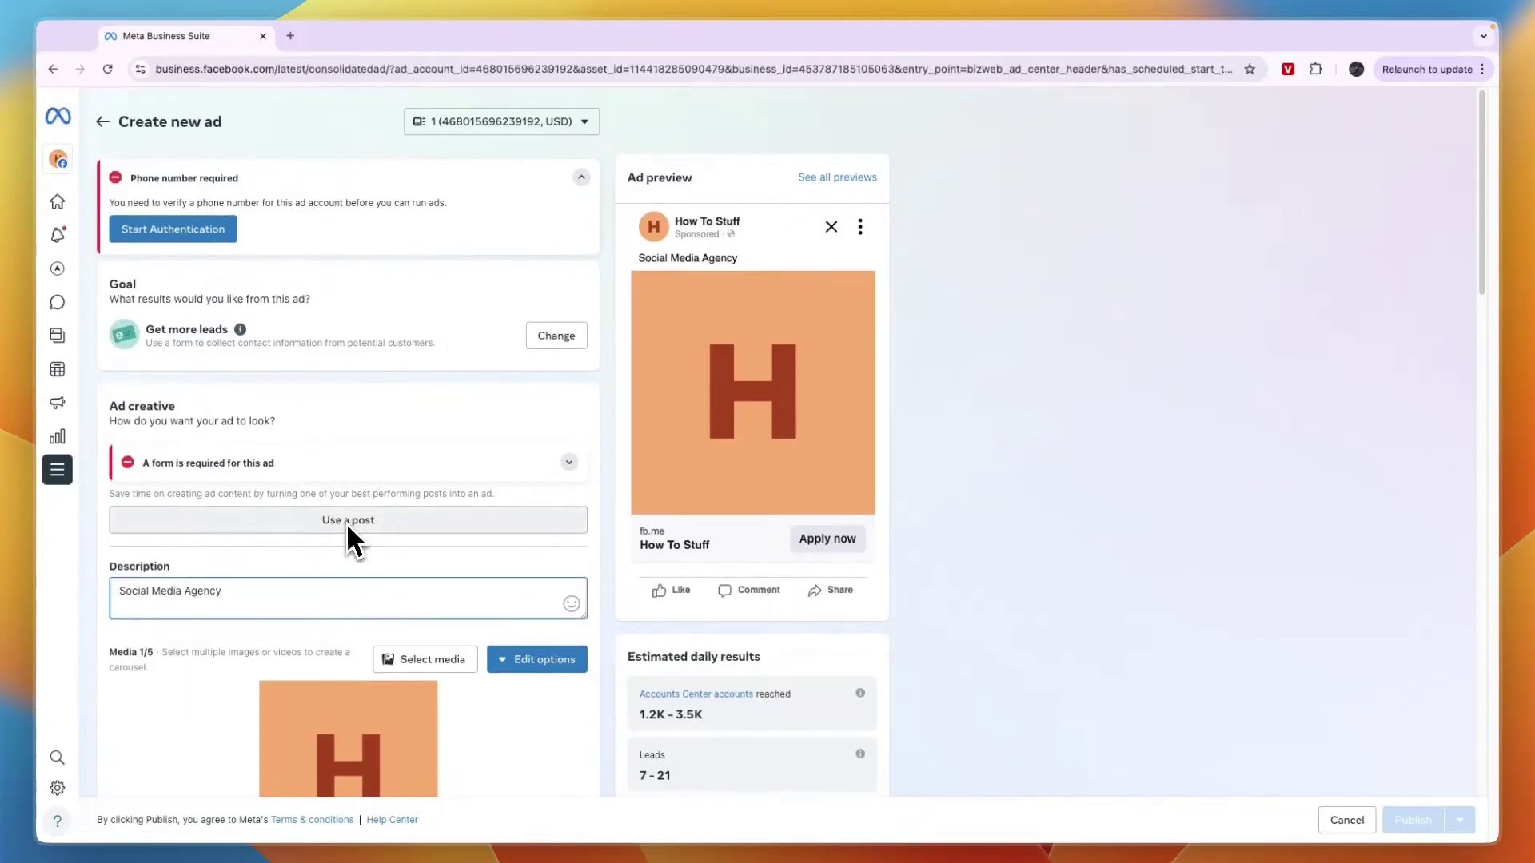
Step: Replace the orange H image with the uploaded How to Get a Loan thumbnail from Downloads
{"action": "scroll", "coordinate": [353, 537], "scroll_direction": "down", "scroll_amount": 5}
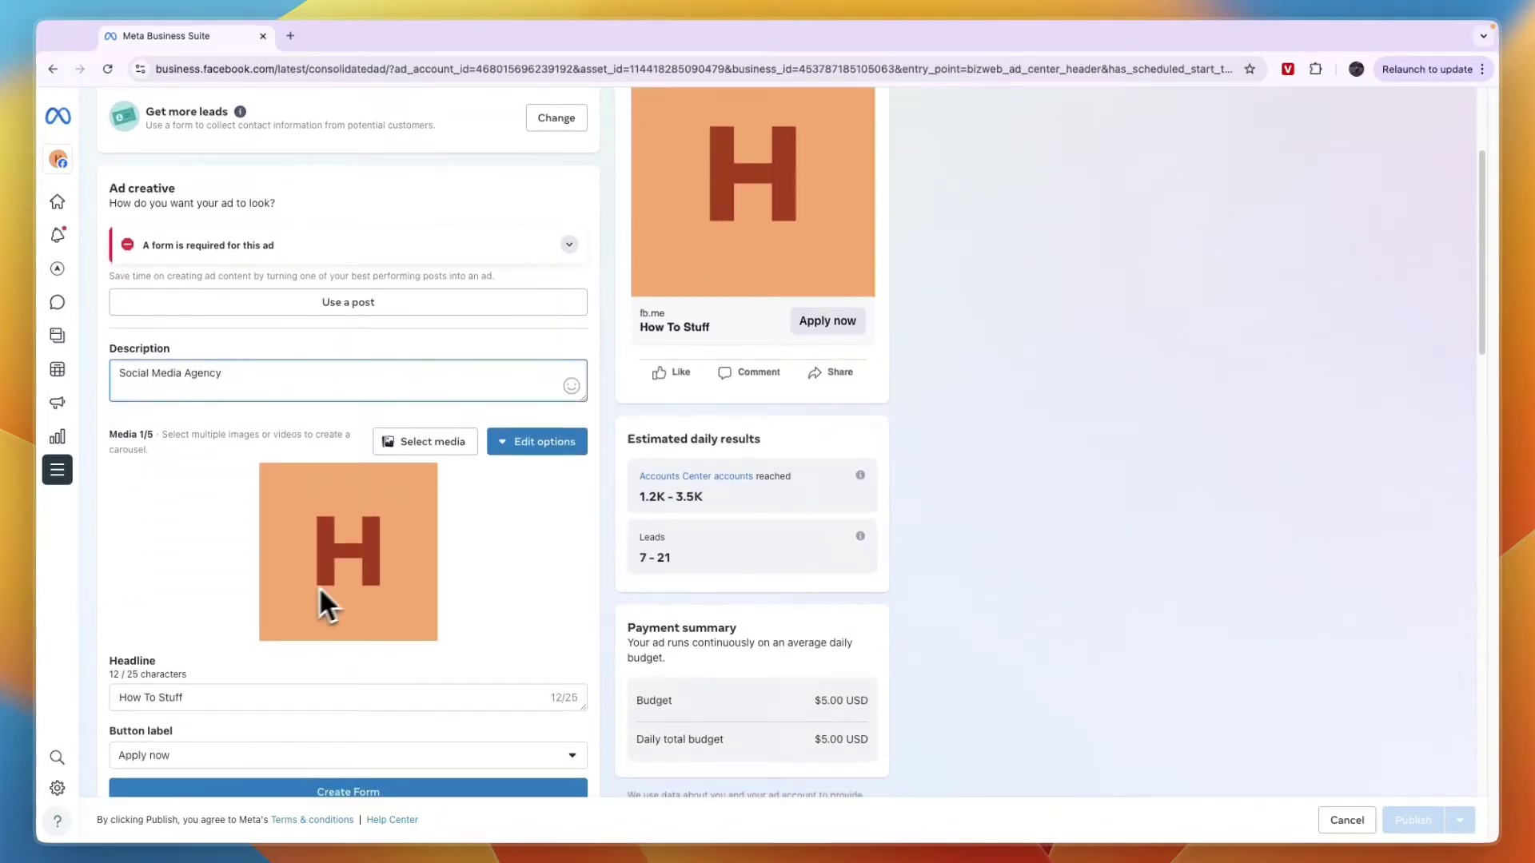
{"action": "left_click", "coordinate": [424, 442]}
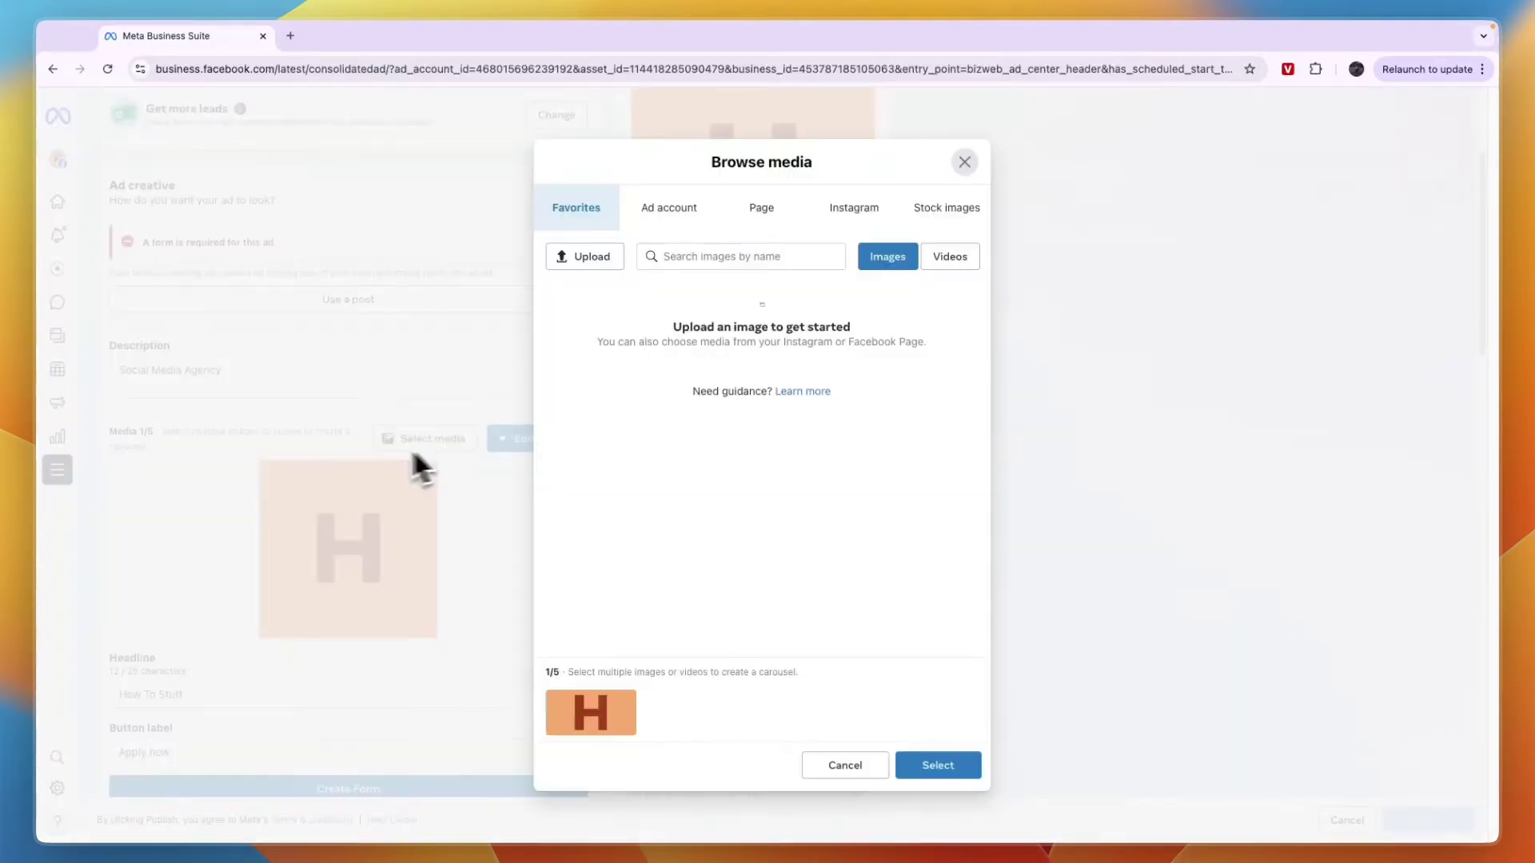
{"action": "left_click", "coordinate": [569, 259]}
{"action": "scroll", "coordinate": [699, 476], "scroll_direction": "down", "scroll_amount": 5}
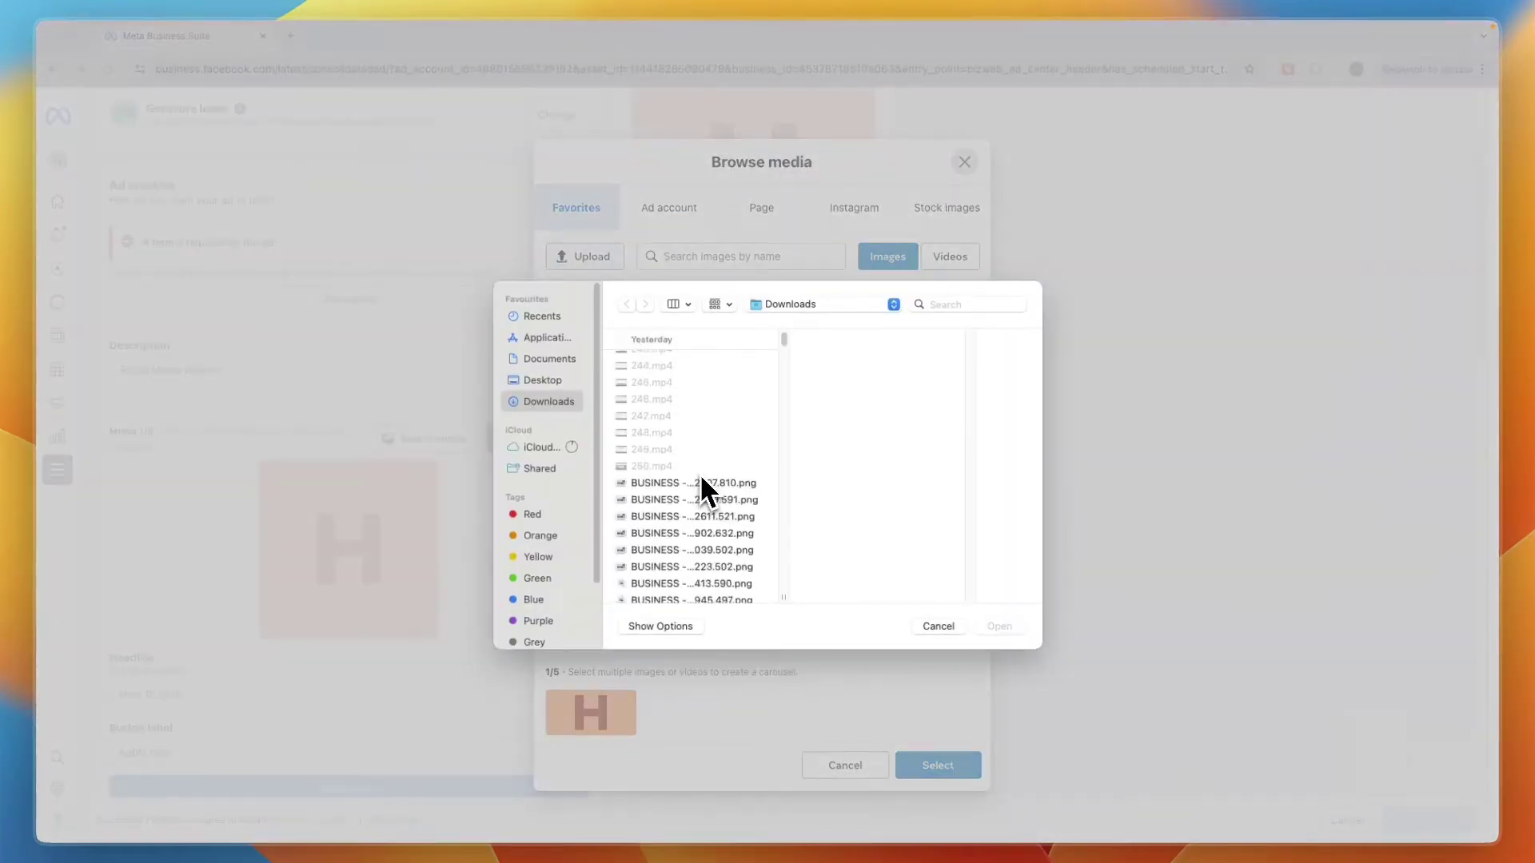
{"action": "double_click", "coordinate": [699, 476]}
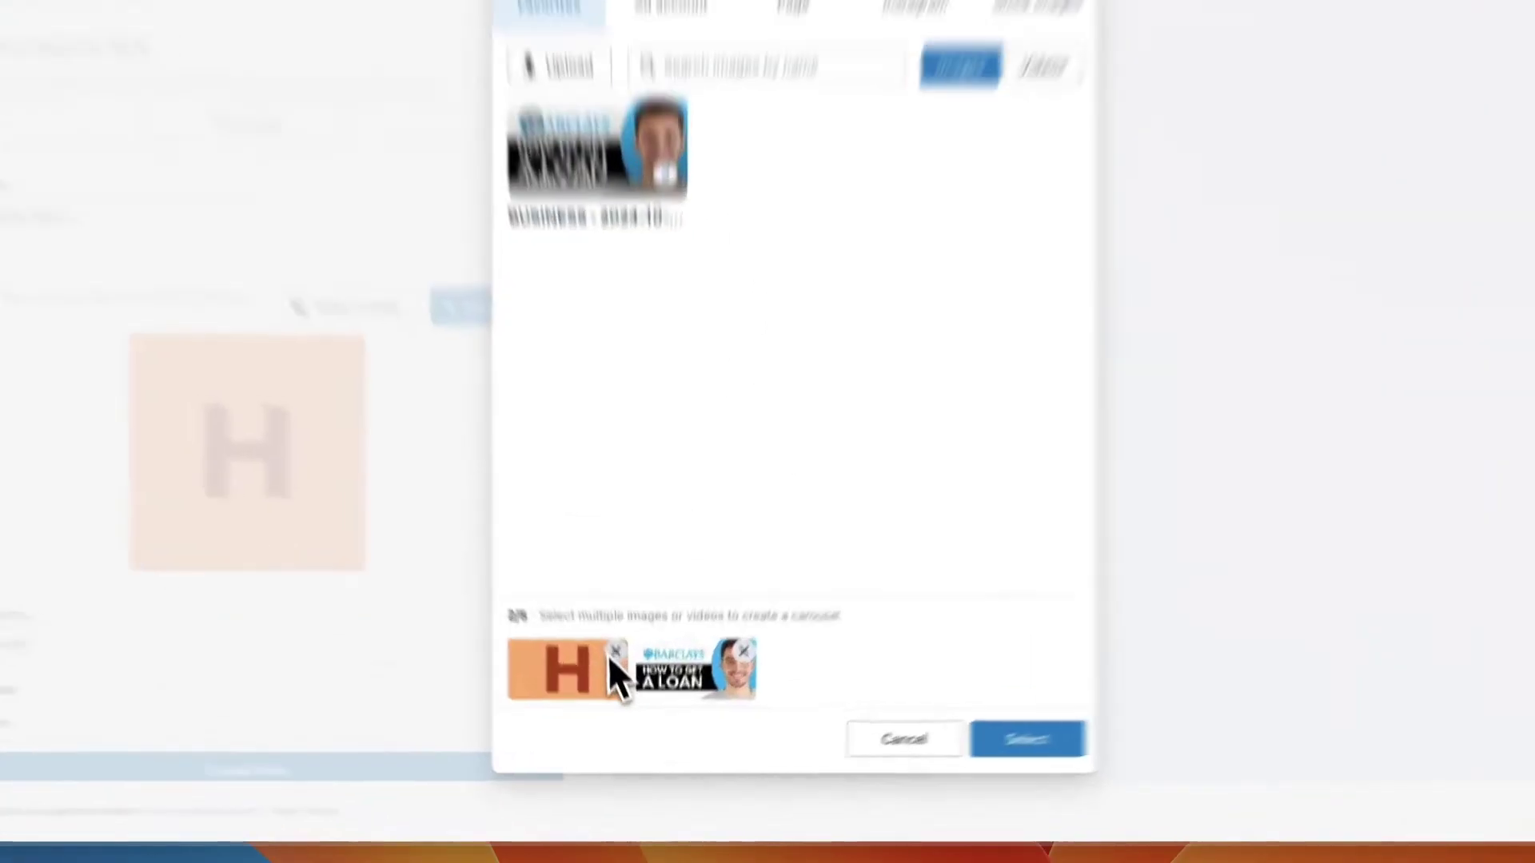
{"action": "left_click", "coordinate": [627, 699]}
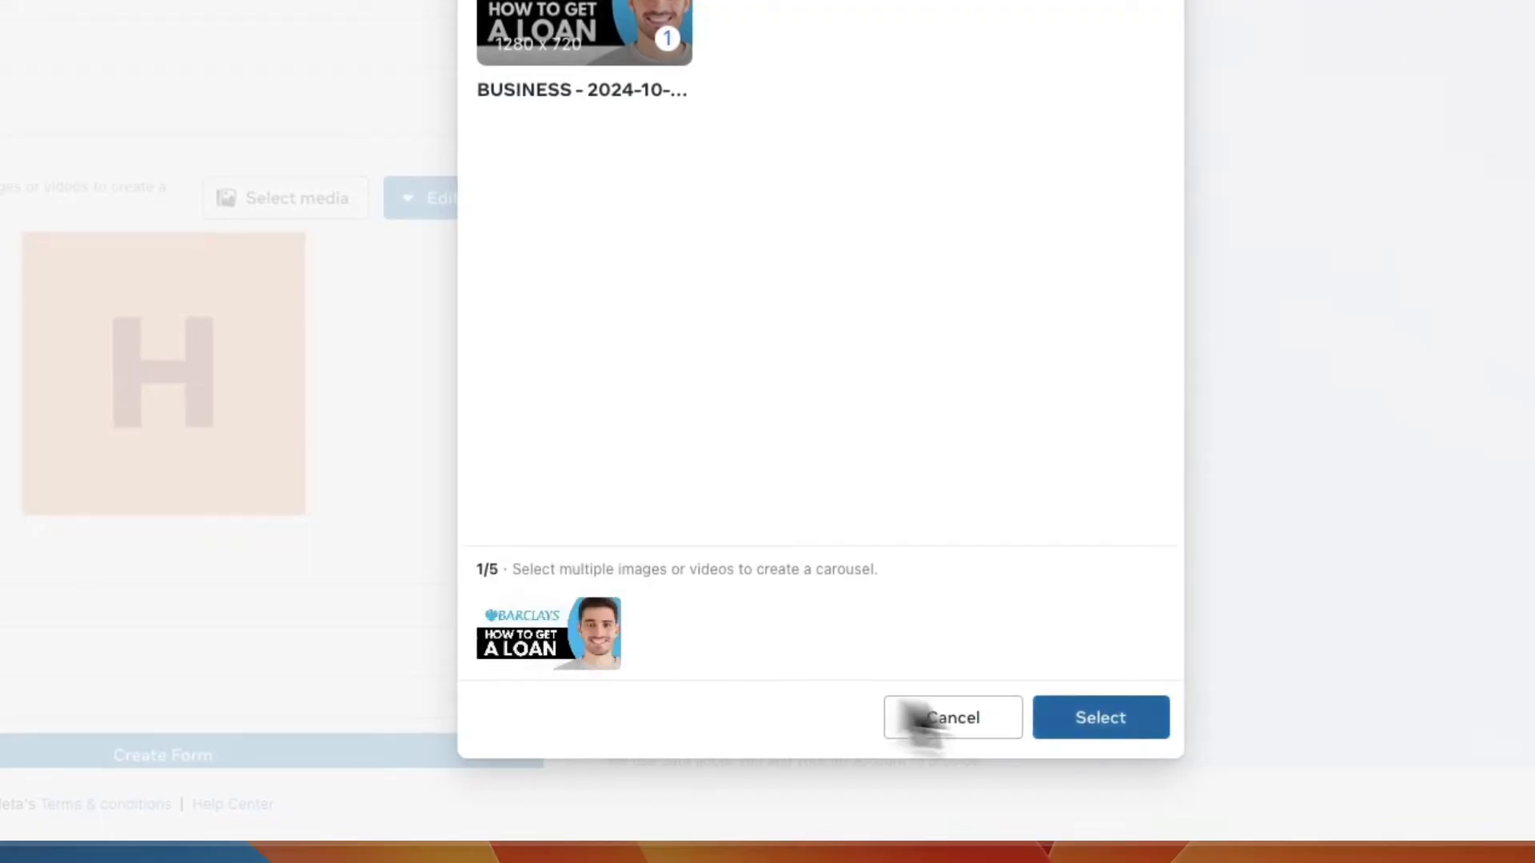
{"action": "left_click", "coordinate": [1103, 722]}
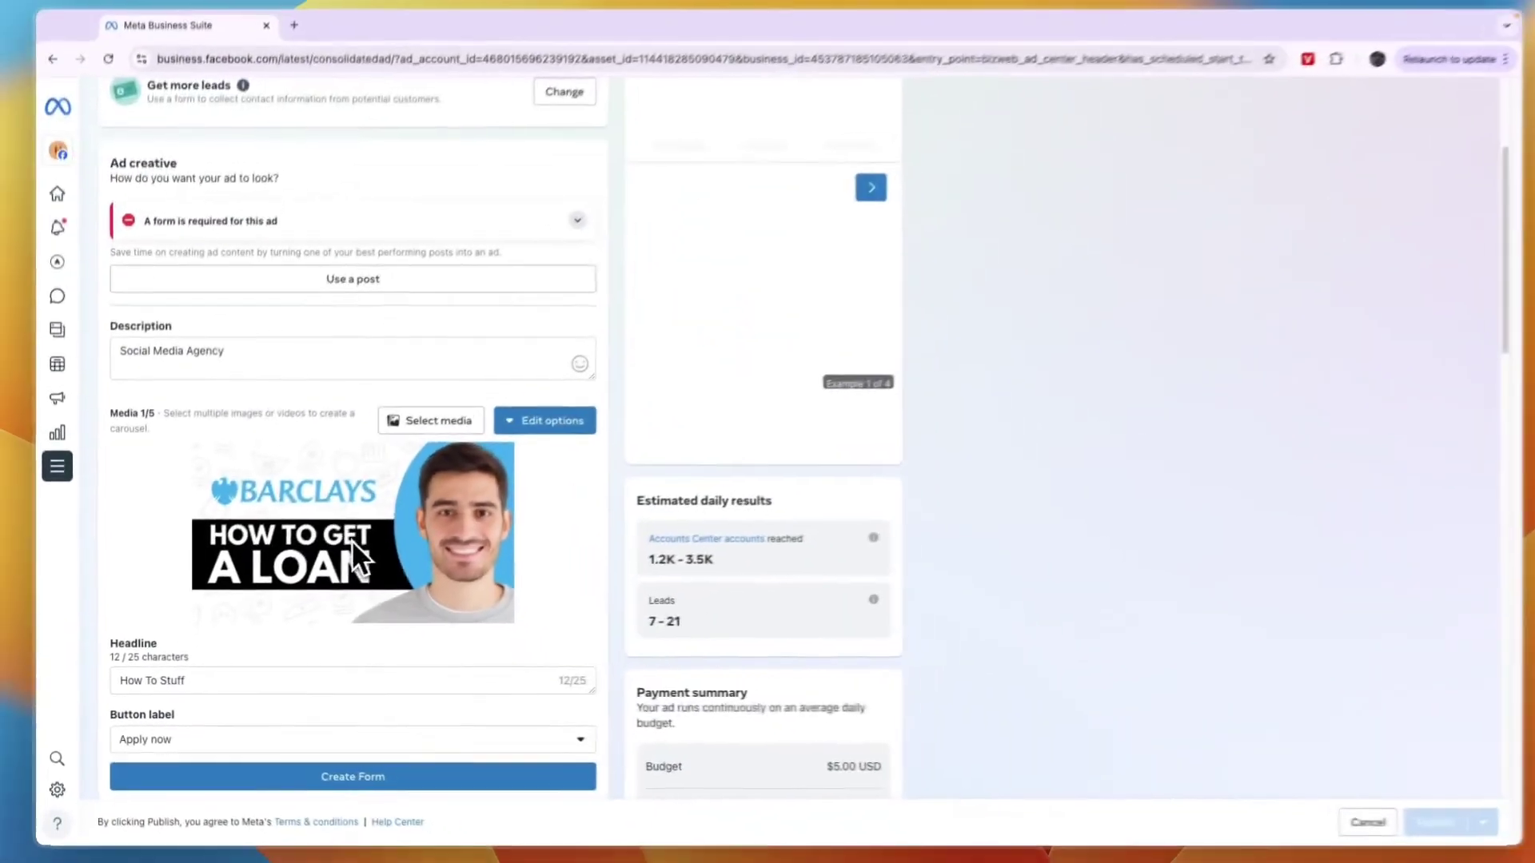
Step: Change the ad's button label from Apply now to Learn more
{"action": "scroll", "coordinate": [342, 531], "scroll_direction": "down", "scroll_amount": 2}
{"action": "left_click", "coordinate": [176, 606]}
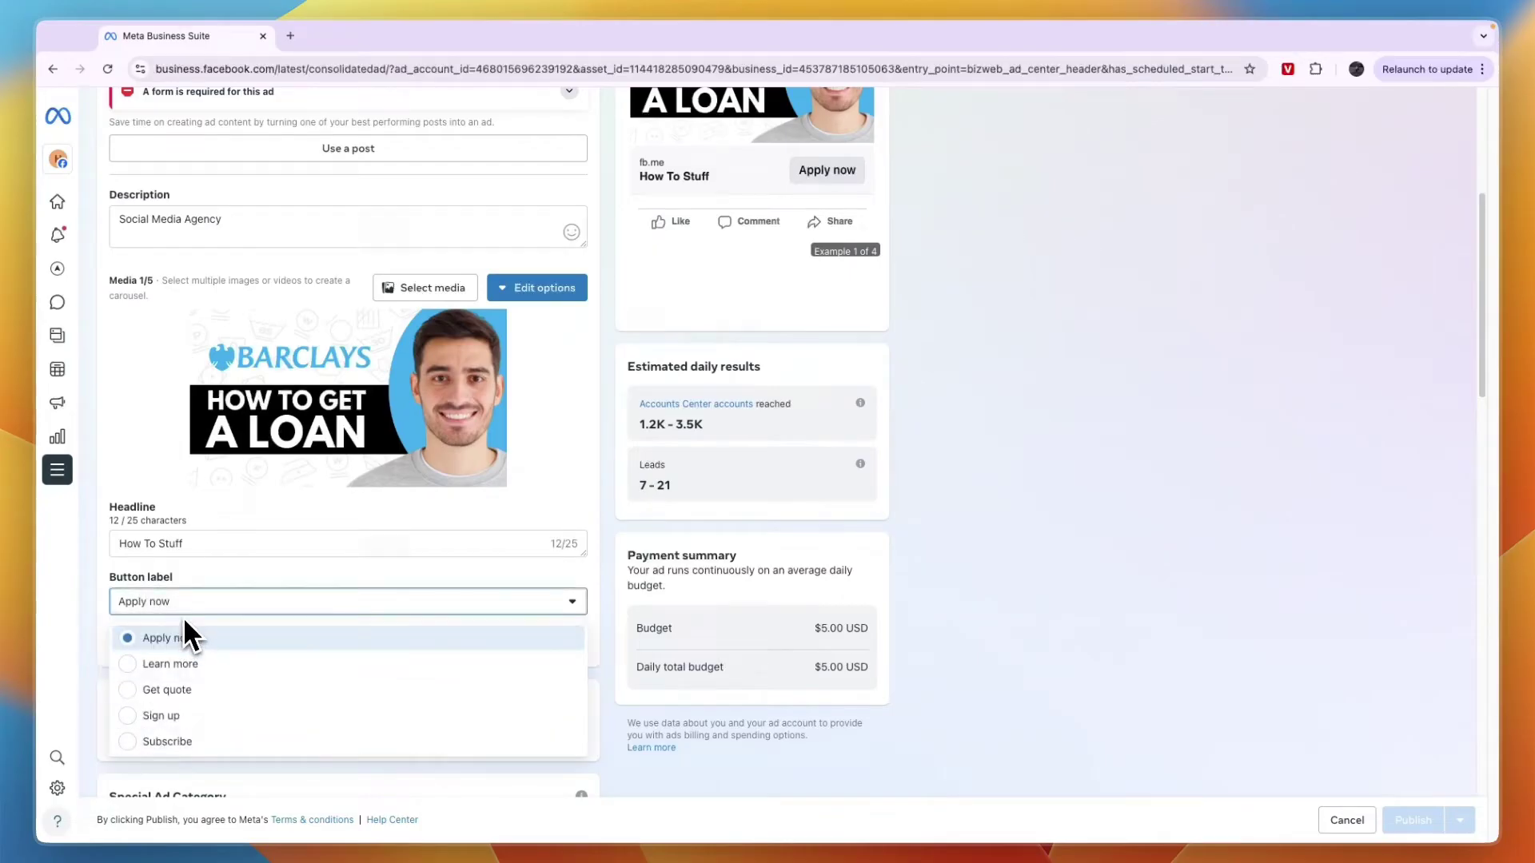
{"action": "scroll", "coordinate": [359, 660], "scroll_direction": "up", "scroll_amount": 1}
{"action": "left_click", "coordinate": [907, 389]}
{"action": "scroll", "coordinate": [970, 325], "scroll_direction": "up", "scroll_amount": 3}
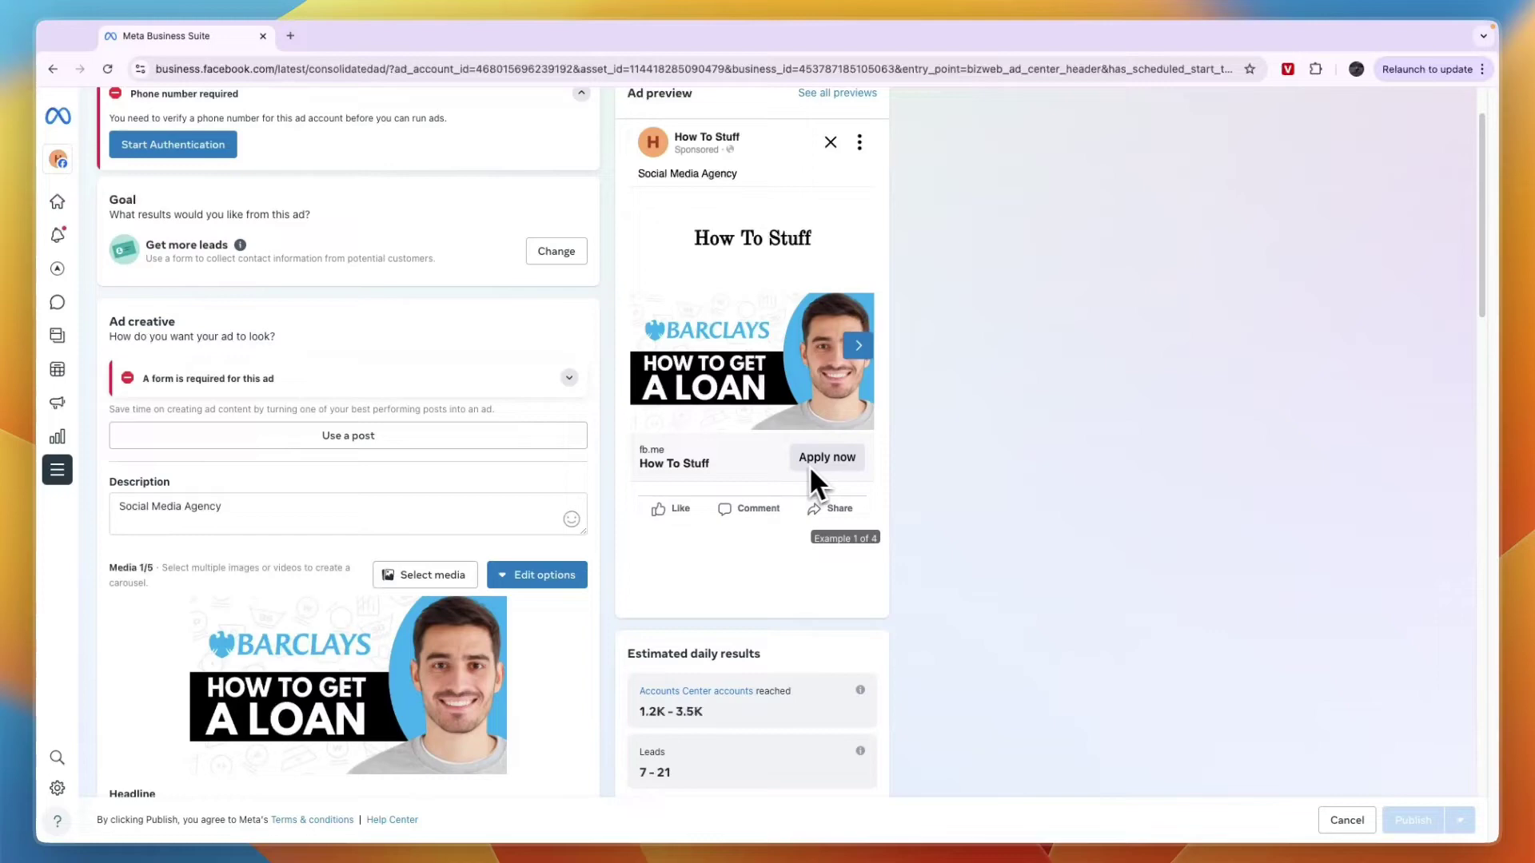
{"action": "scroll", "coordinate": [506, 531], "scroll_direction": "down", "scroll_amount": 5}
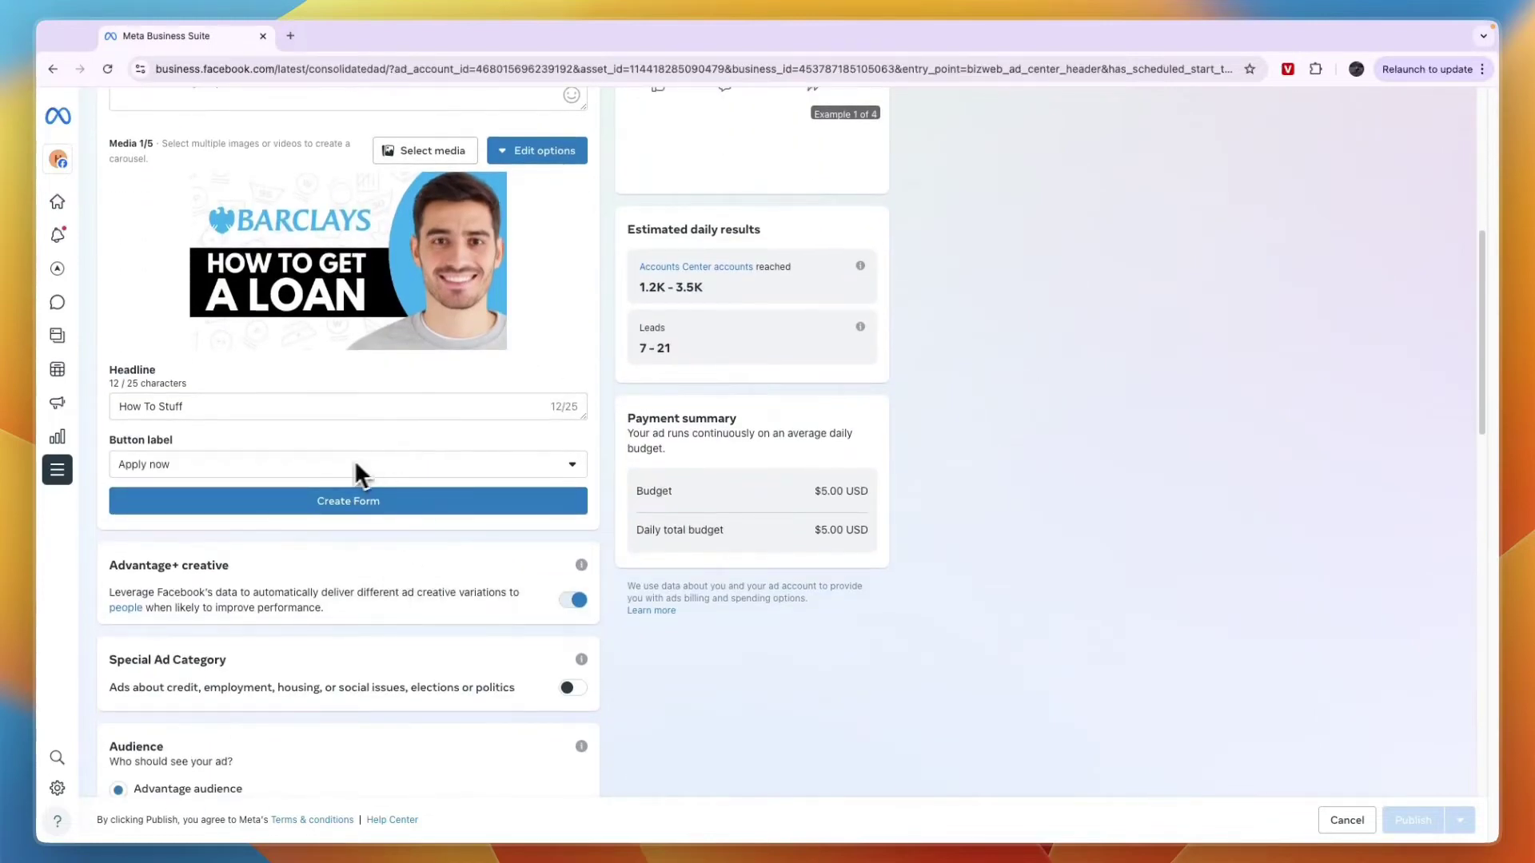
{"action": "left_click", "coordinate": [352, 466]}
{"action": "left_click", "coordinate": [199, 527]}
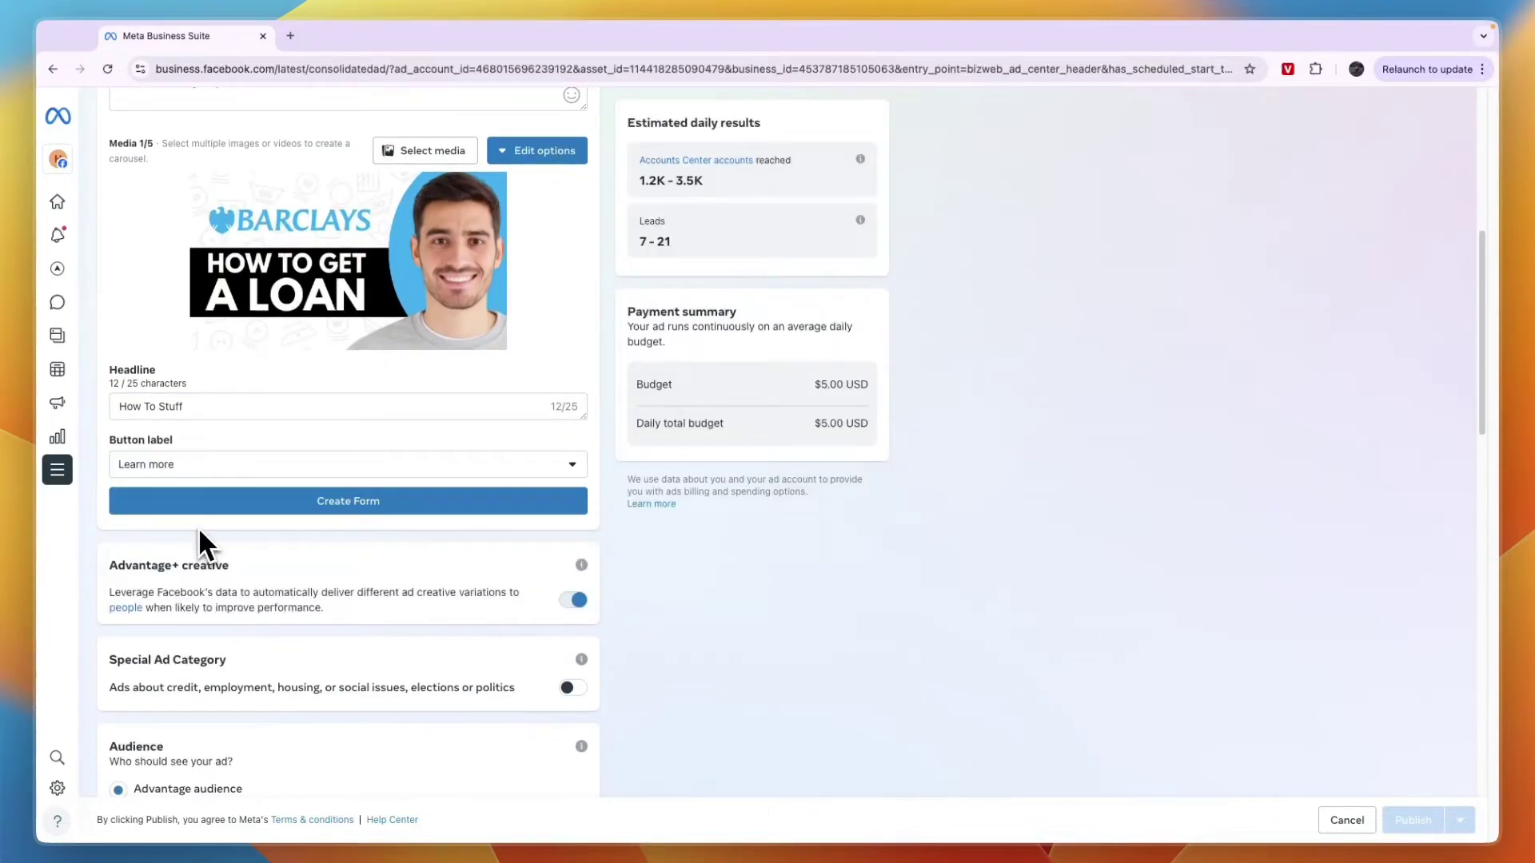
Step: Select the Headline text to replace it with 'Get a free consultation!'
{"action": "left_click_drag", "start_coordinate": [207, 406], "coordinate": [75, 402]}
{"action": "scroll", "coordinate": [490, 400], "scroll_direction": "up", "scroll_amount": 2}
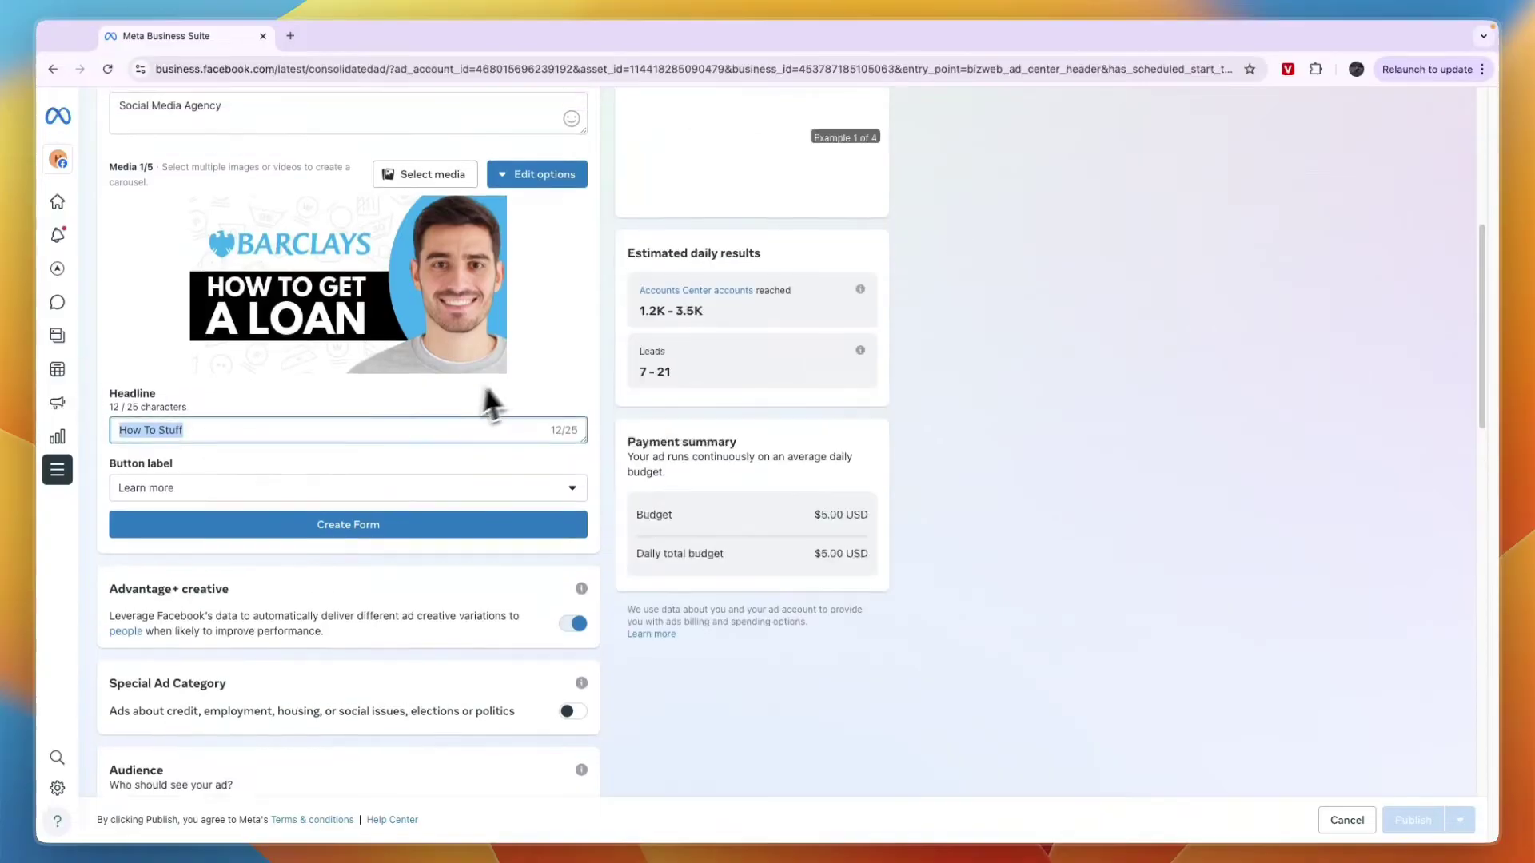
{"action": "scroll", "coordinate": [688, 358], "scroll_direction": "up", "scroll_amount": 5}
{"action": "scroll", "coordinate": [675, 405], "scroll_direction": "down", "scroll_amount": 2}
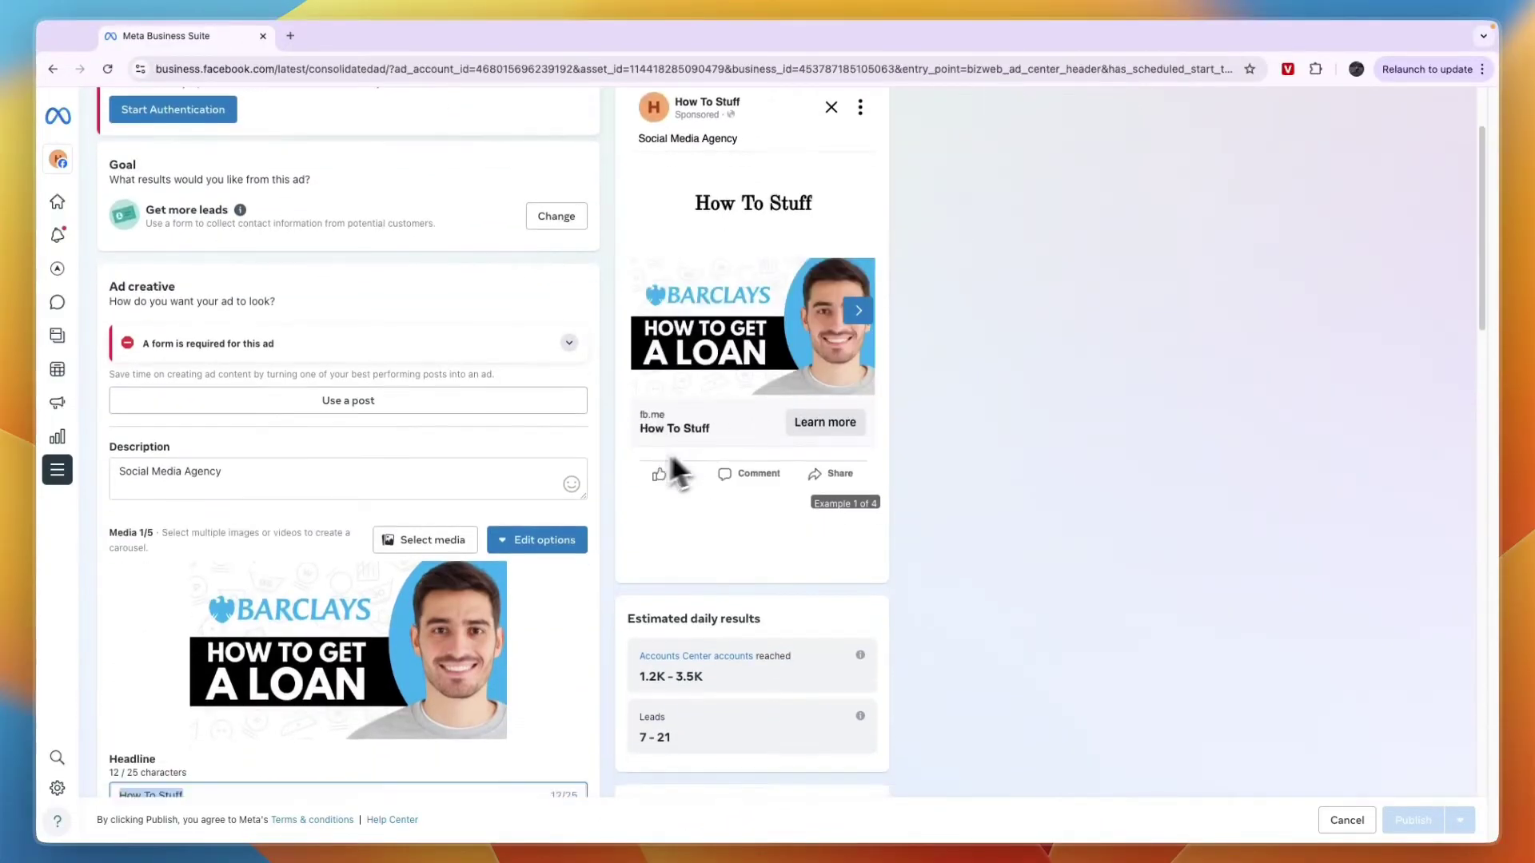
{"action": "scroll", "coordinate": [668, 448], "scroll_direction": "down", "scroll_amount": 4}
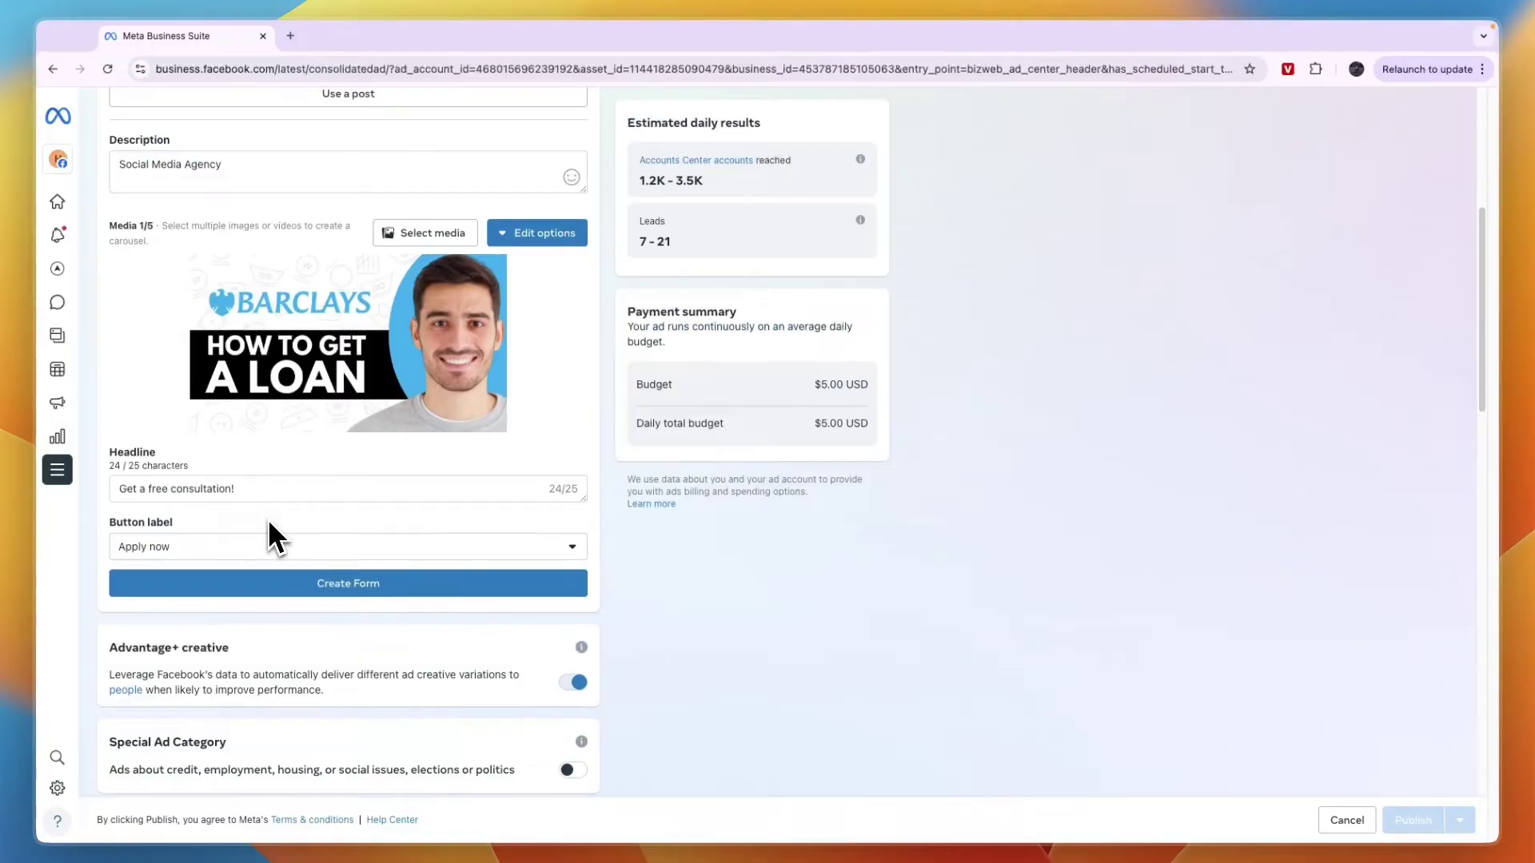
{"action": "scroll", "coordinate": [267, 532], "scroll_direction": "up", "scroll_amount": 1}
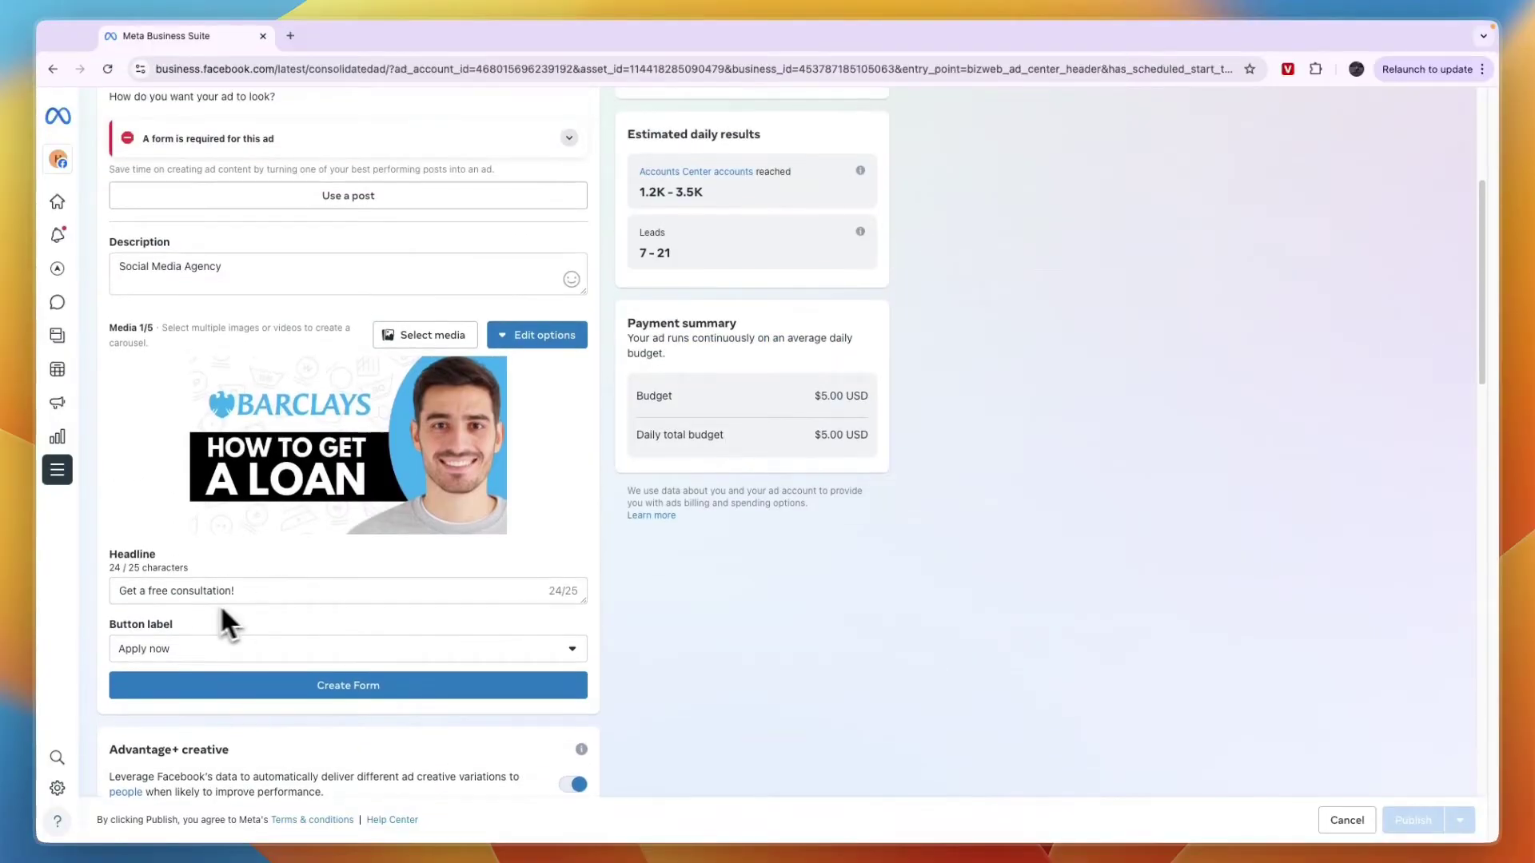
{"action": "scroll", "coordinate": [576, 544], "scroll_direction": "up", "scroll_amount": 4}
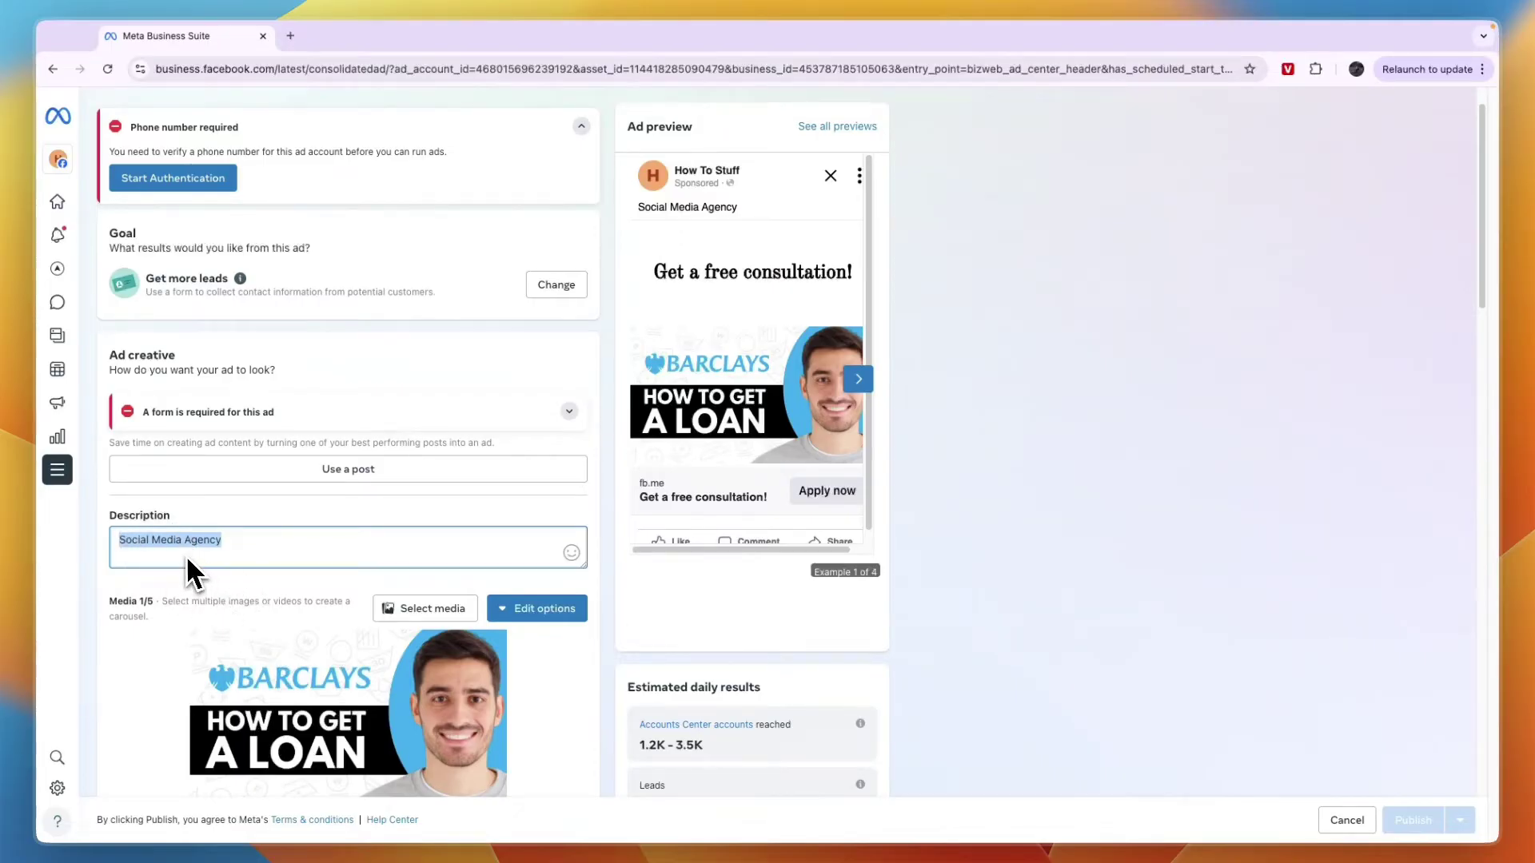
Step: Review the Advantage+ creative section, leaving it switched on
{"action": "left_click", "coordinate": [275, 548]}
{"action": "scroll", "coordinate": [275, 549], "scroll_direction": "down", "scroll_amount": 10}
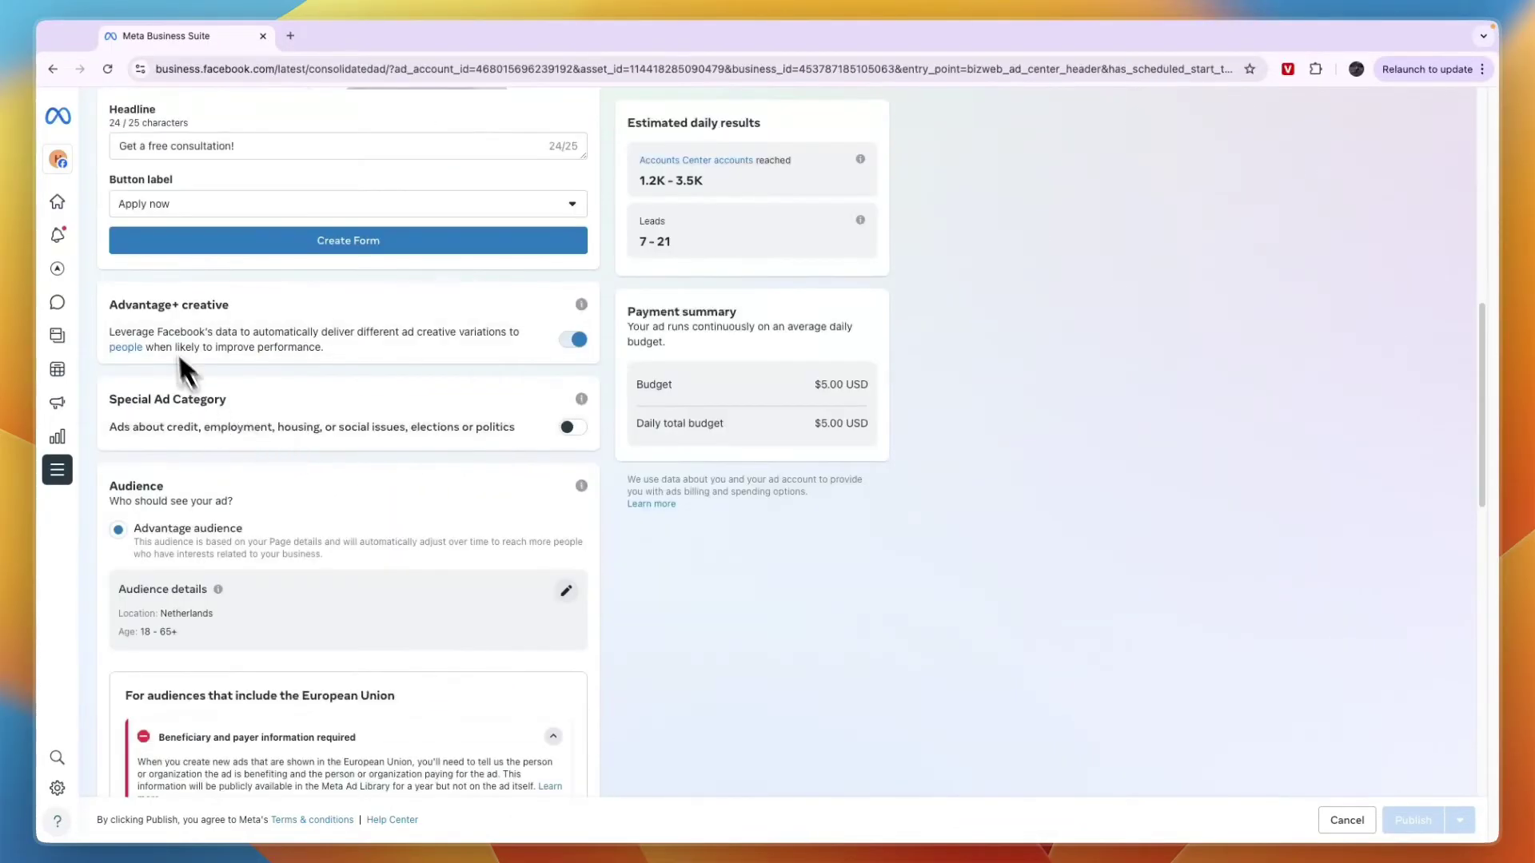
{"action": "left_click_drag", "start_coordinate": [126, 312], "coordinate": [239, 312]}
{"action": "left_click", "coordinate": [267, 314]}
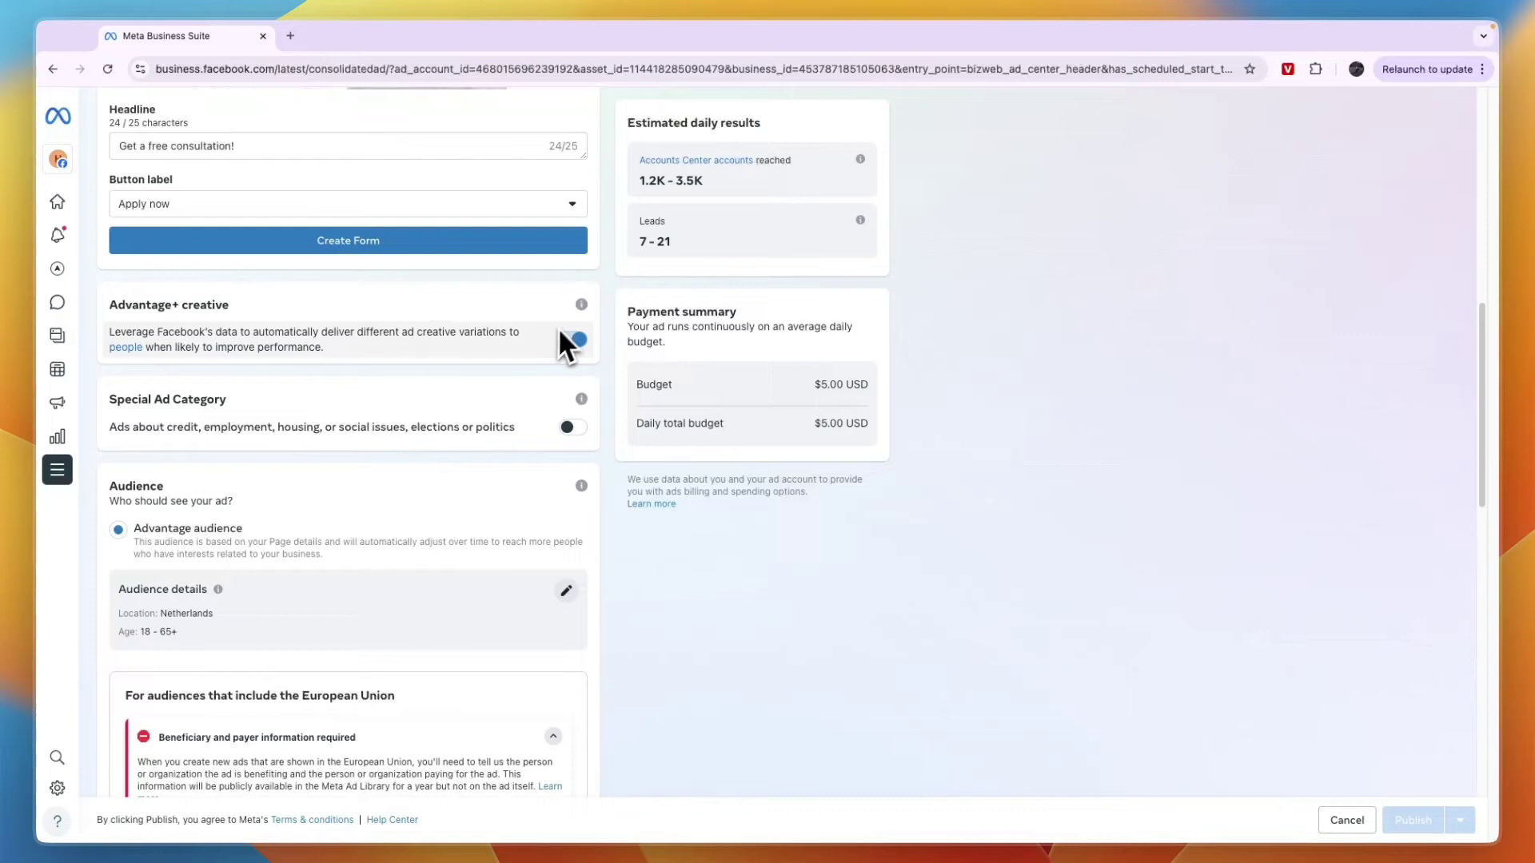
{"action": "left_click_drag", "start_coordinate": [110, 400], "coordinate": [237, 410]}
{"action": "left_click", "coordinate": [237, 402]}
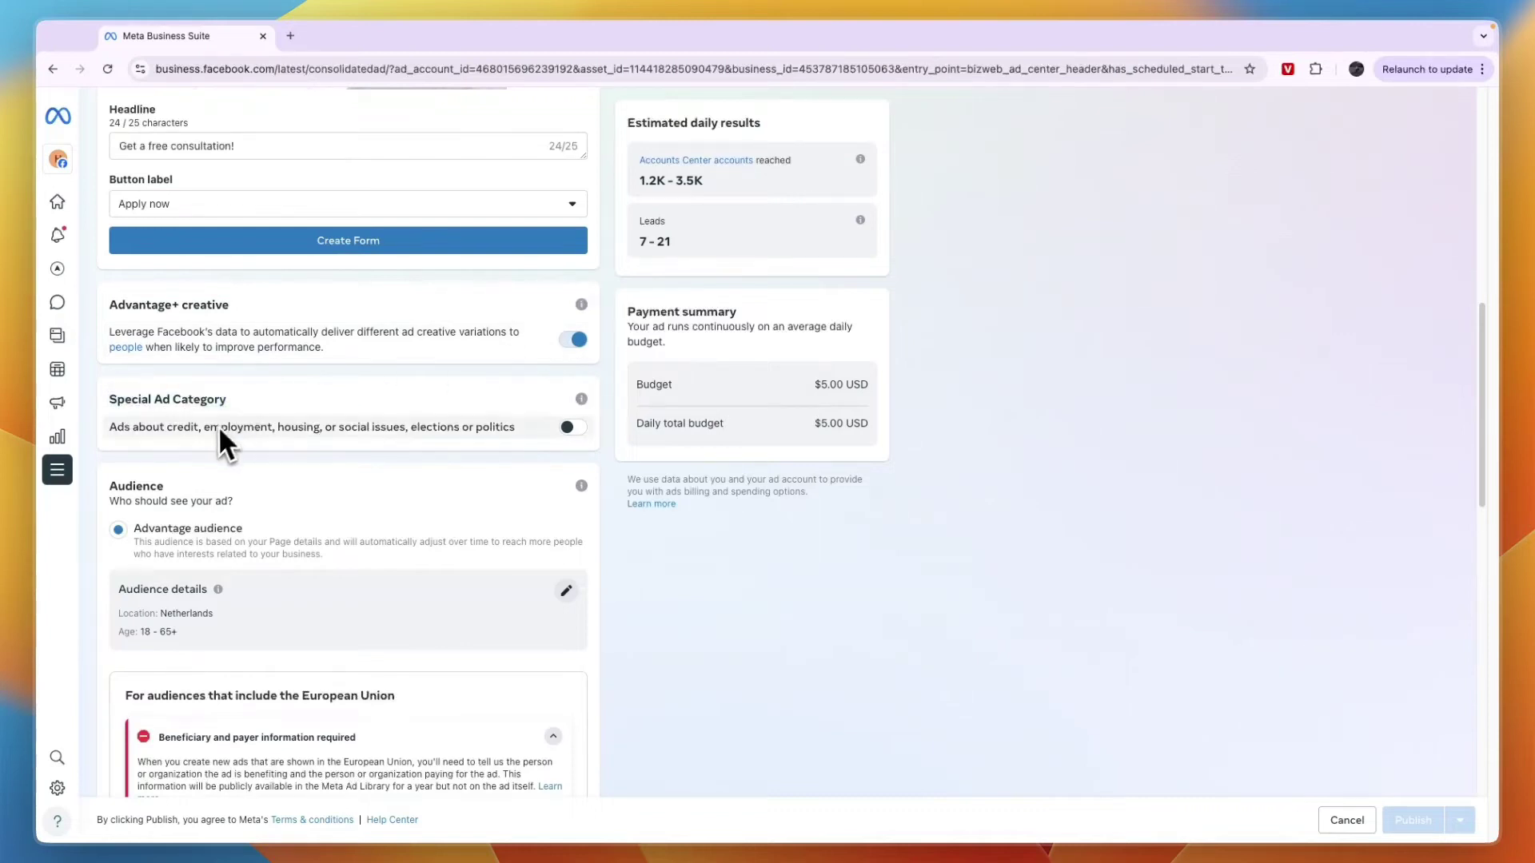
{"action": "scroll", "coordinate": [218, 425], "scroll_direction": "down", "scroll_amount": 1}
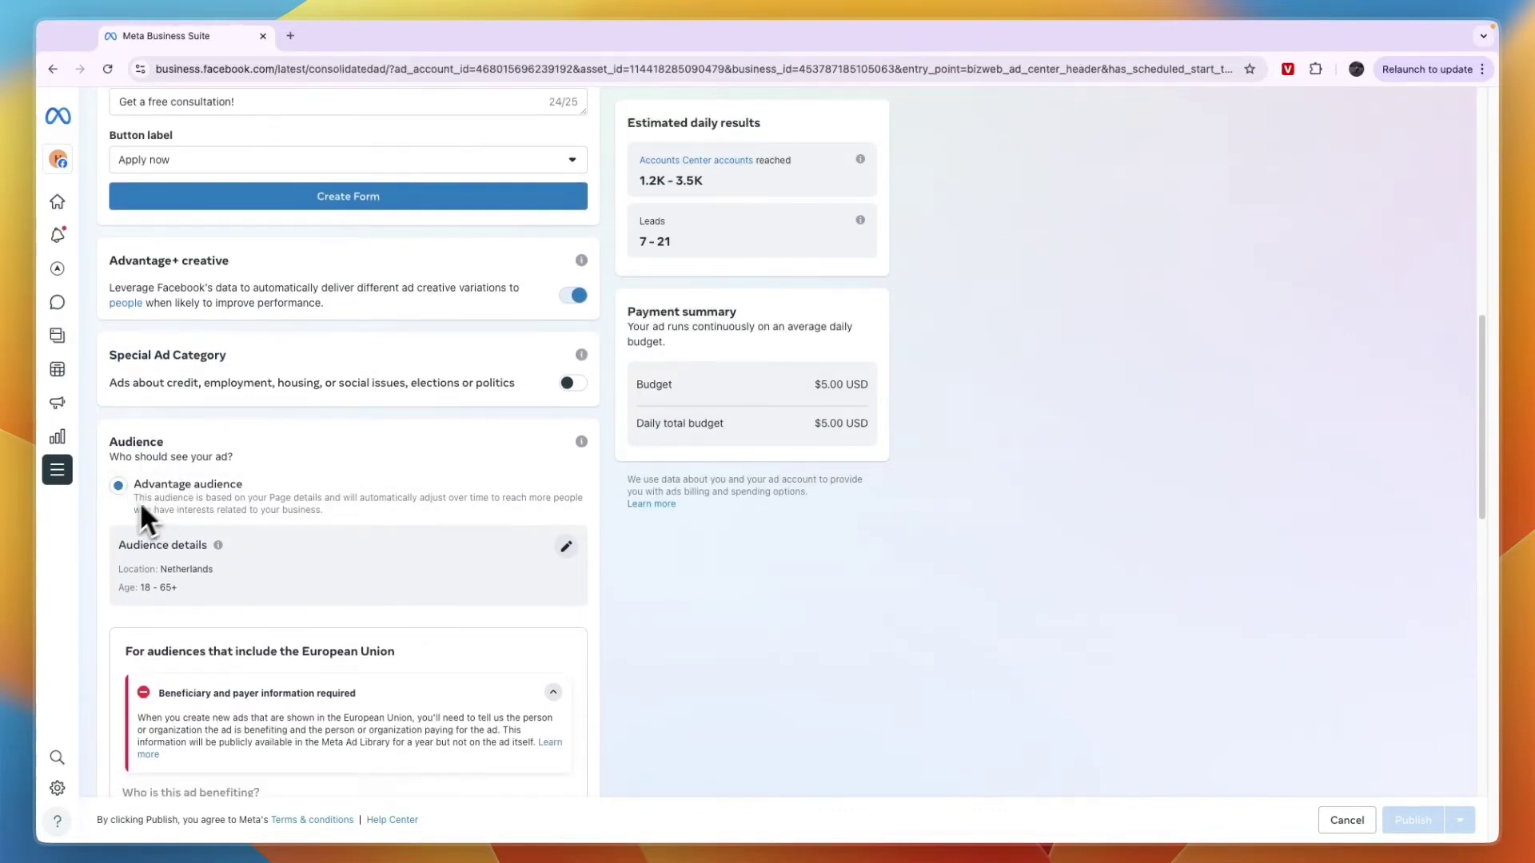
{"action": "scroll", "coordinate": [139, 500], "scroll_direction": "down", "scroll_amount": 5}
{"action": "scroll", "coordinate": [265, 339], "scroll_direction": "up", "scroll_amount": 2}
{"action": "scroll", "coordinate": [244, 343], "scroll_direction": "up", "scroll_amount": 1}
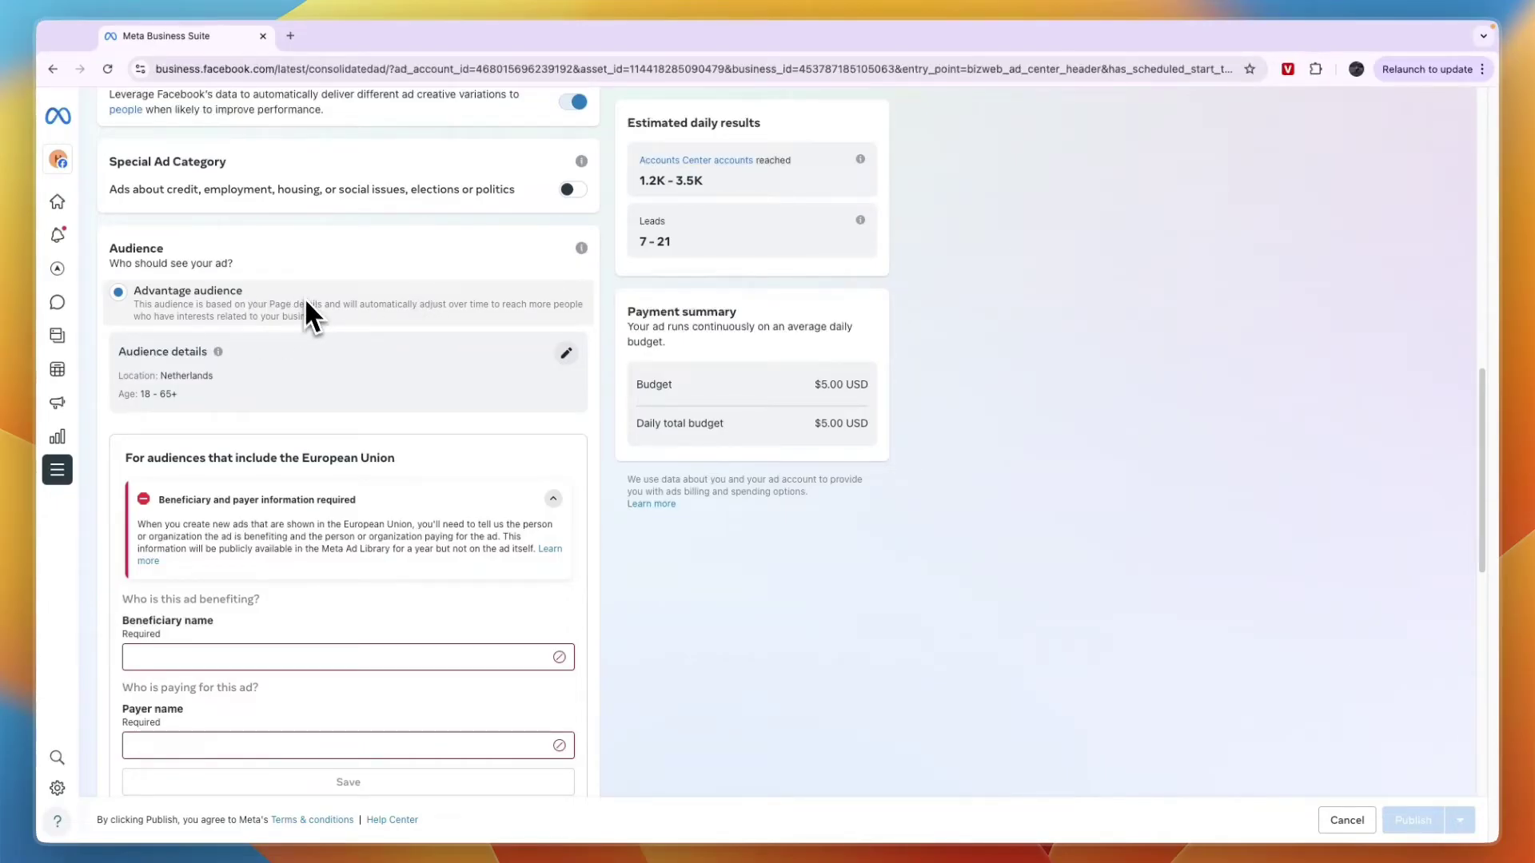
Step: Open a new custom audience, then discard it to keep the Advantage audience
{"action": "scroll", "coordinate": [447, 424], "scroll_direction": "down", "scroll_amount": 6}
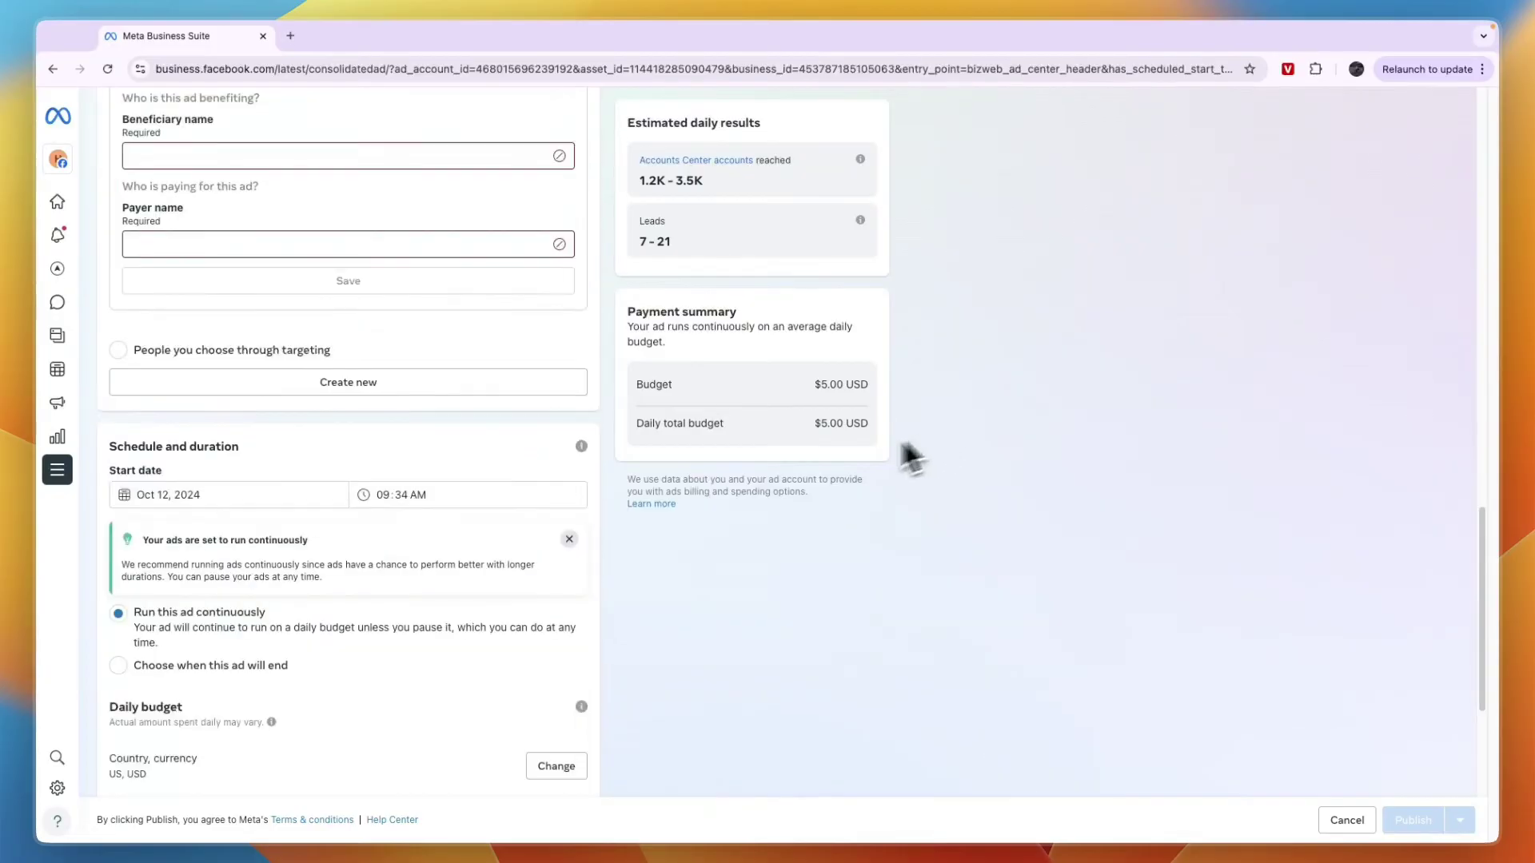
{"action": "left_click", "coordinate": [384, 392]}
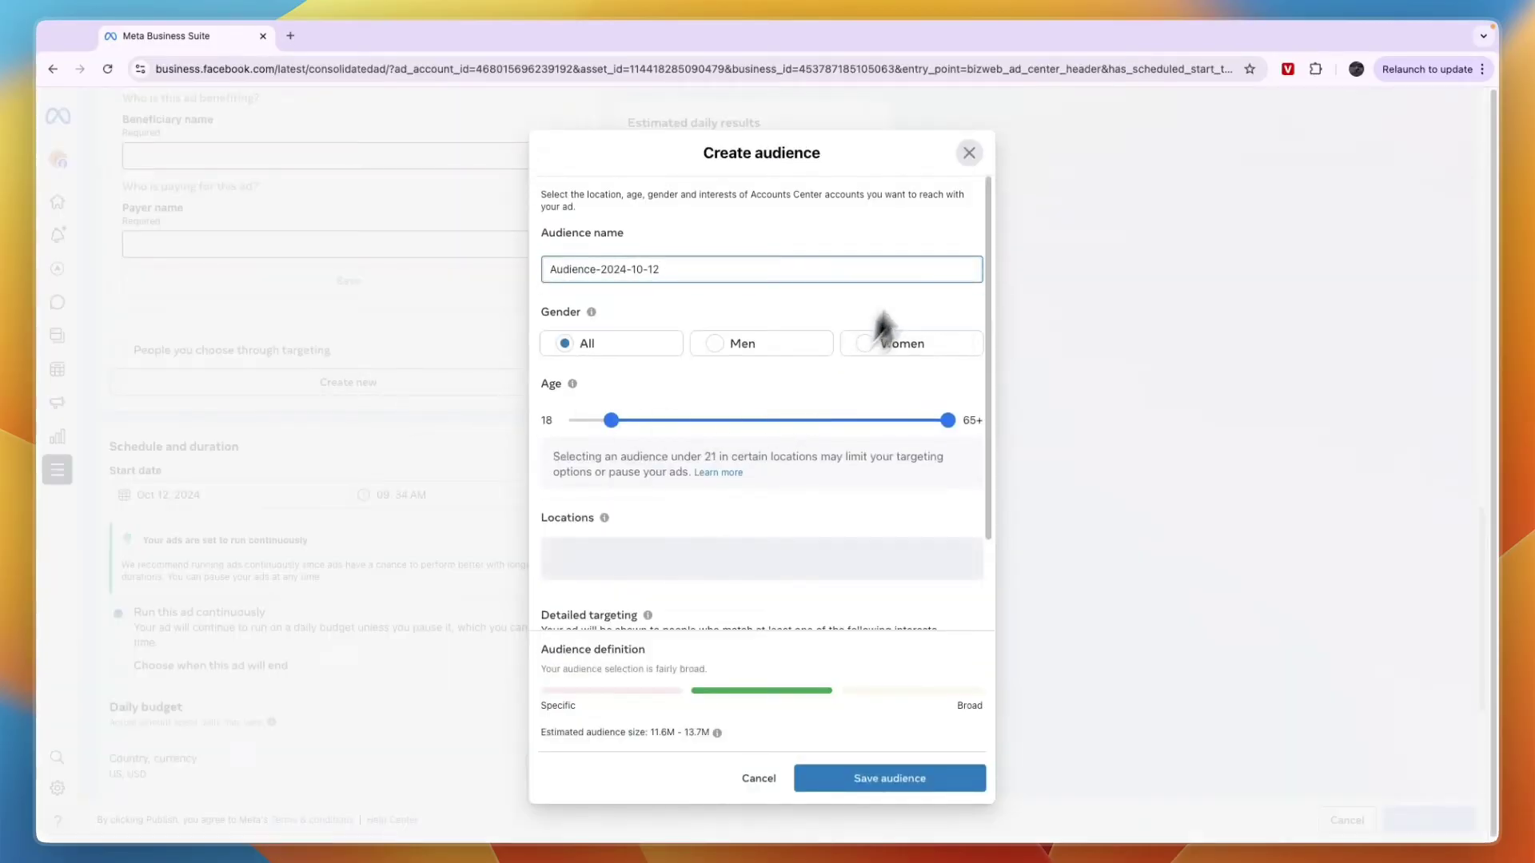
{"action": "left_click", "coordinate": [970, 155]}
{"action": "left_click", "coordinate": [922, 490]}
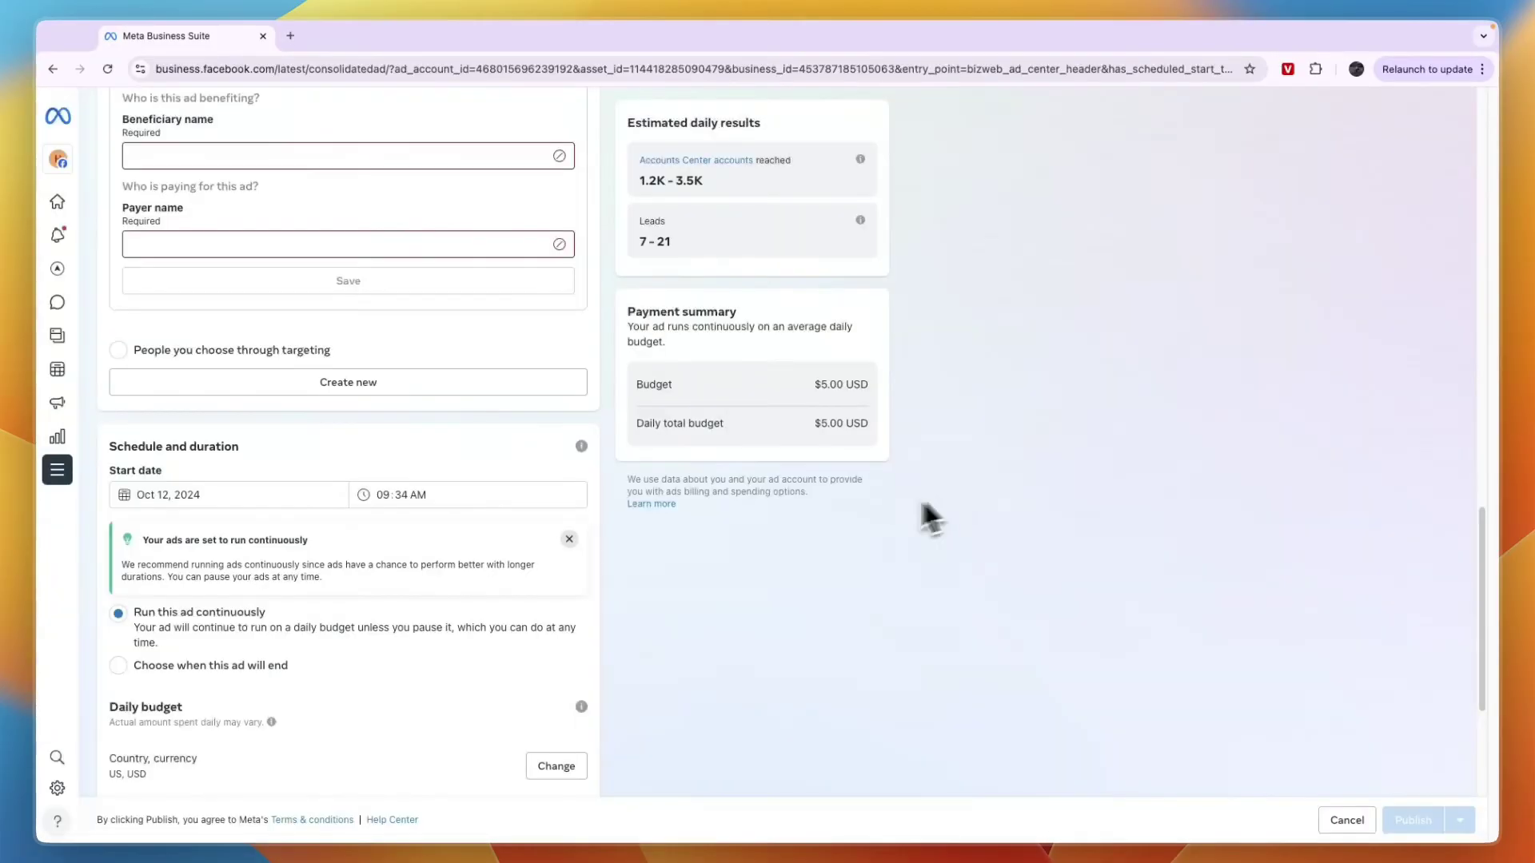
Step: Set the start date to Oct 13, 2024 at 09:34 AM and keep it running continuously
{"action": "left_click", "coordinate": [224, 455]}
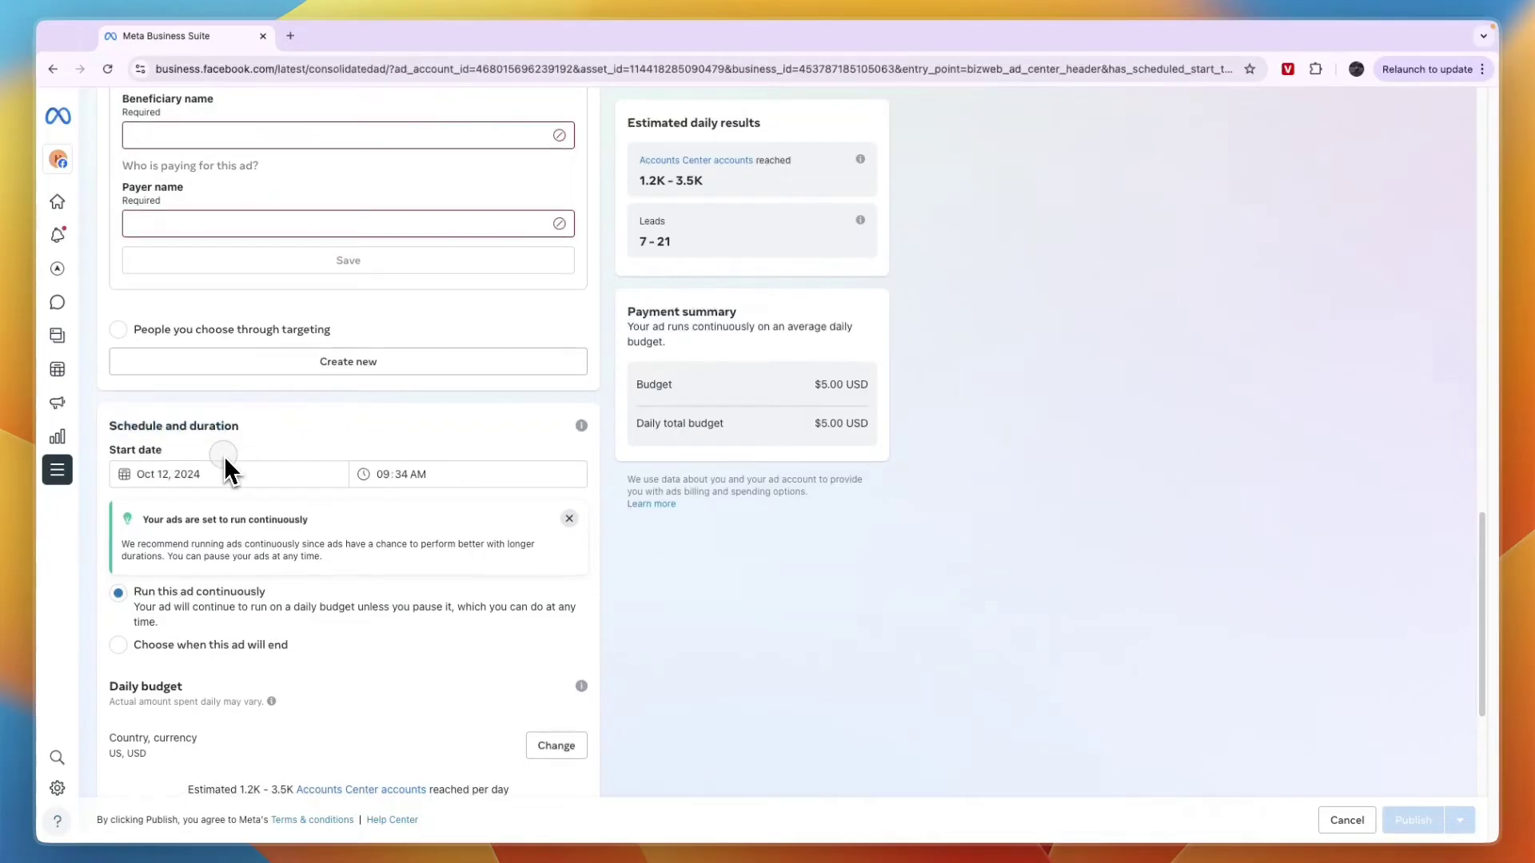
{"action": "left_click", "coordinate": [174, 480]}
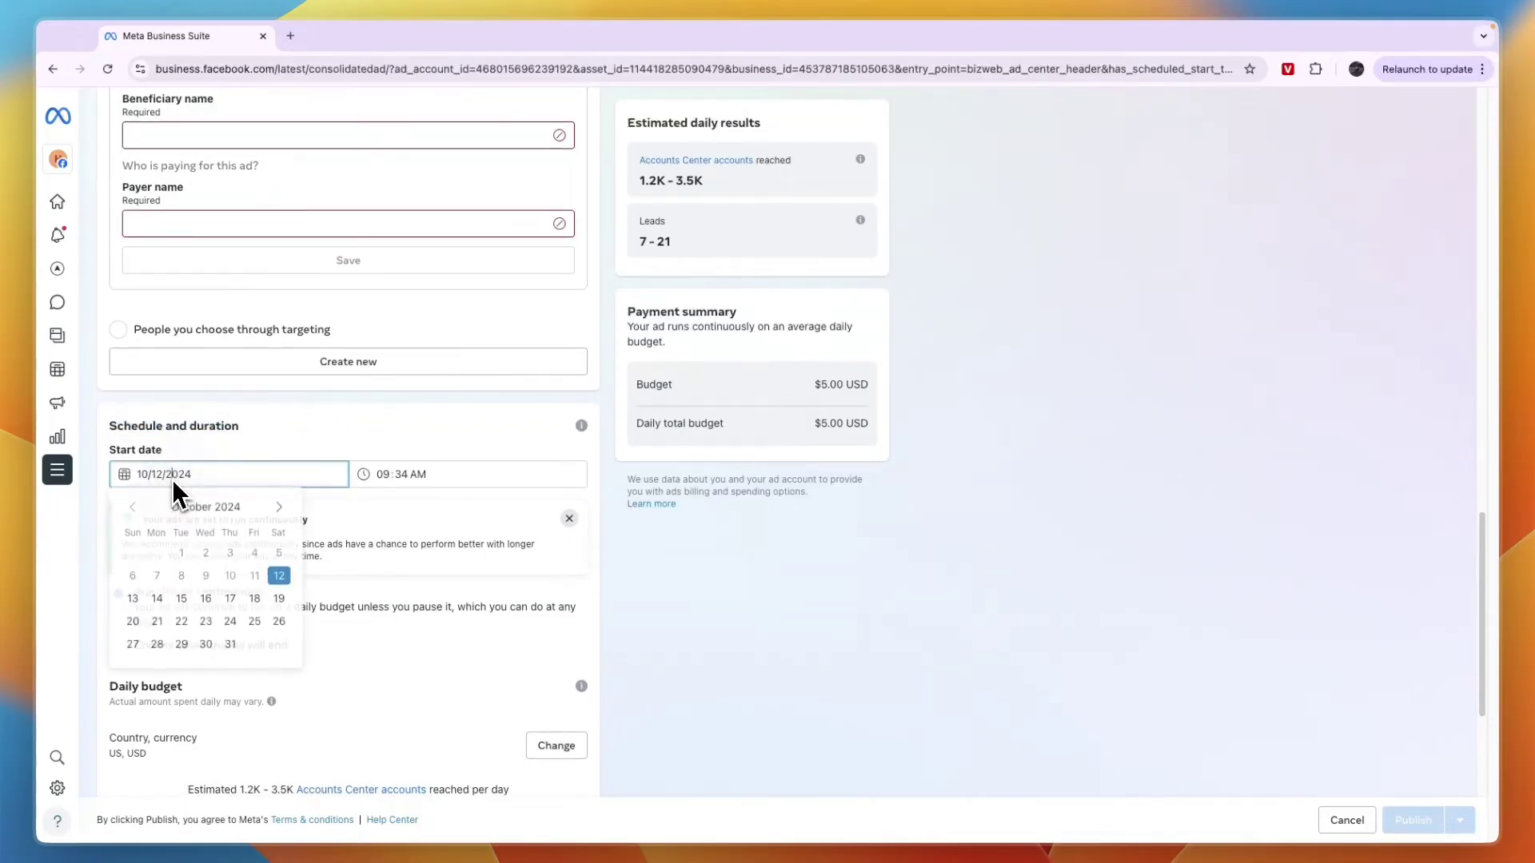
{"action": "left_click", "coordinate": [413, 482]}
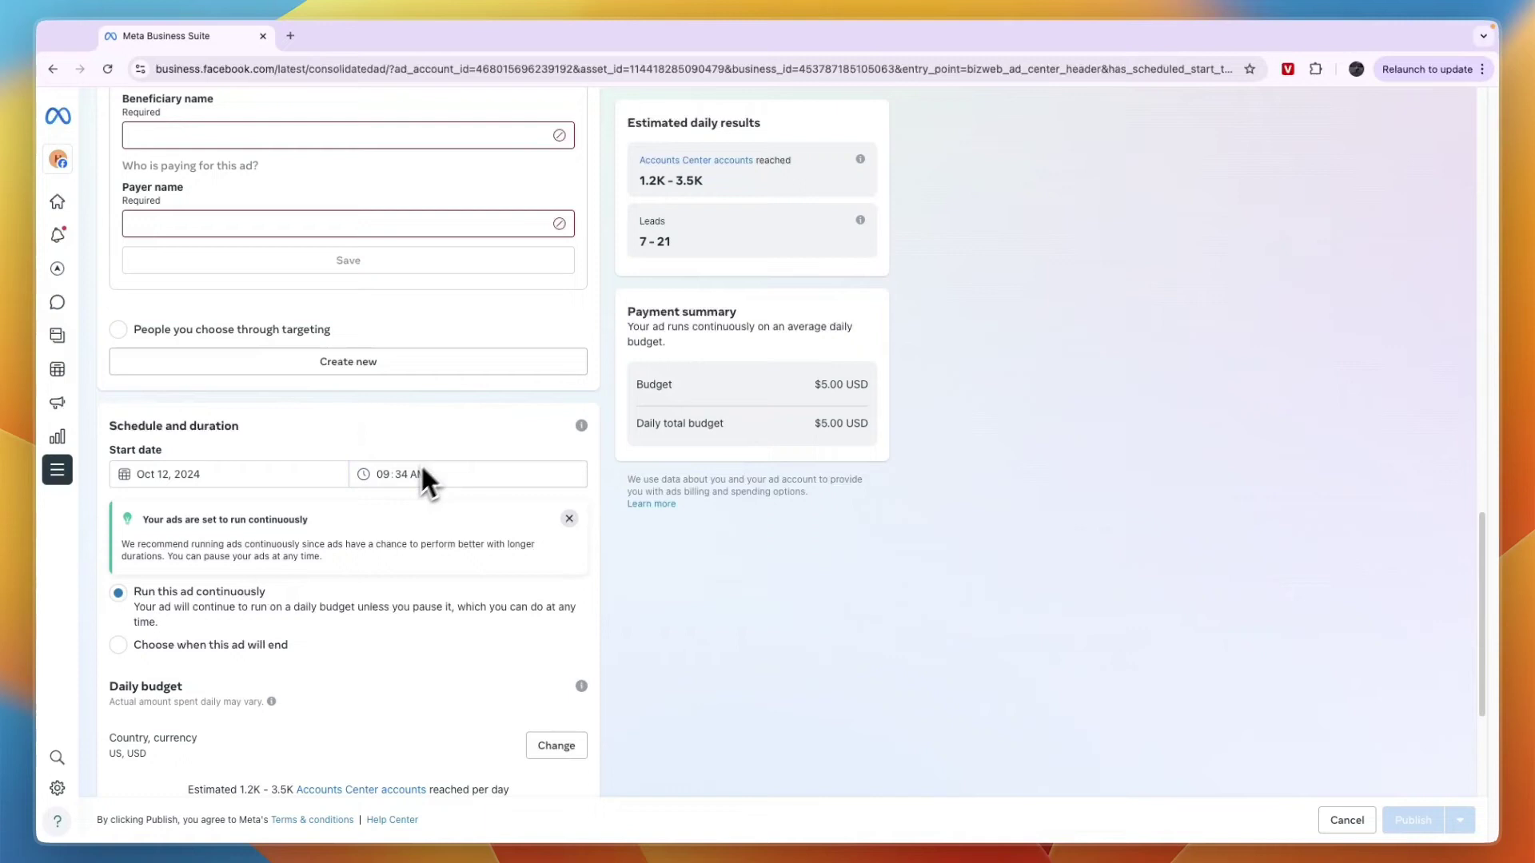
{"action": "left_click", "coordinate": [221, 479]}
{"action": "left_click", "coordinate": [142, 601]}
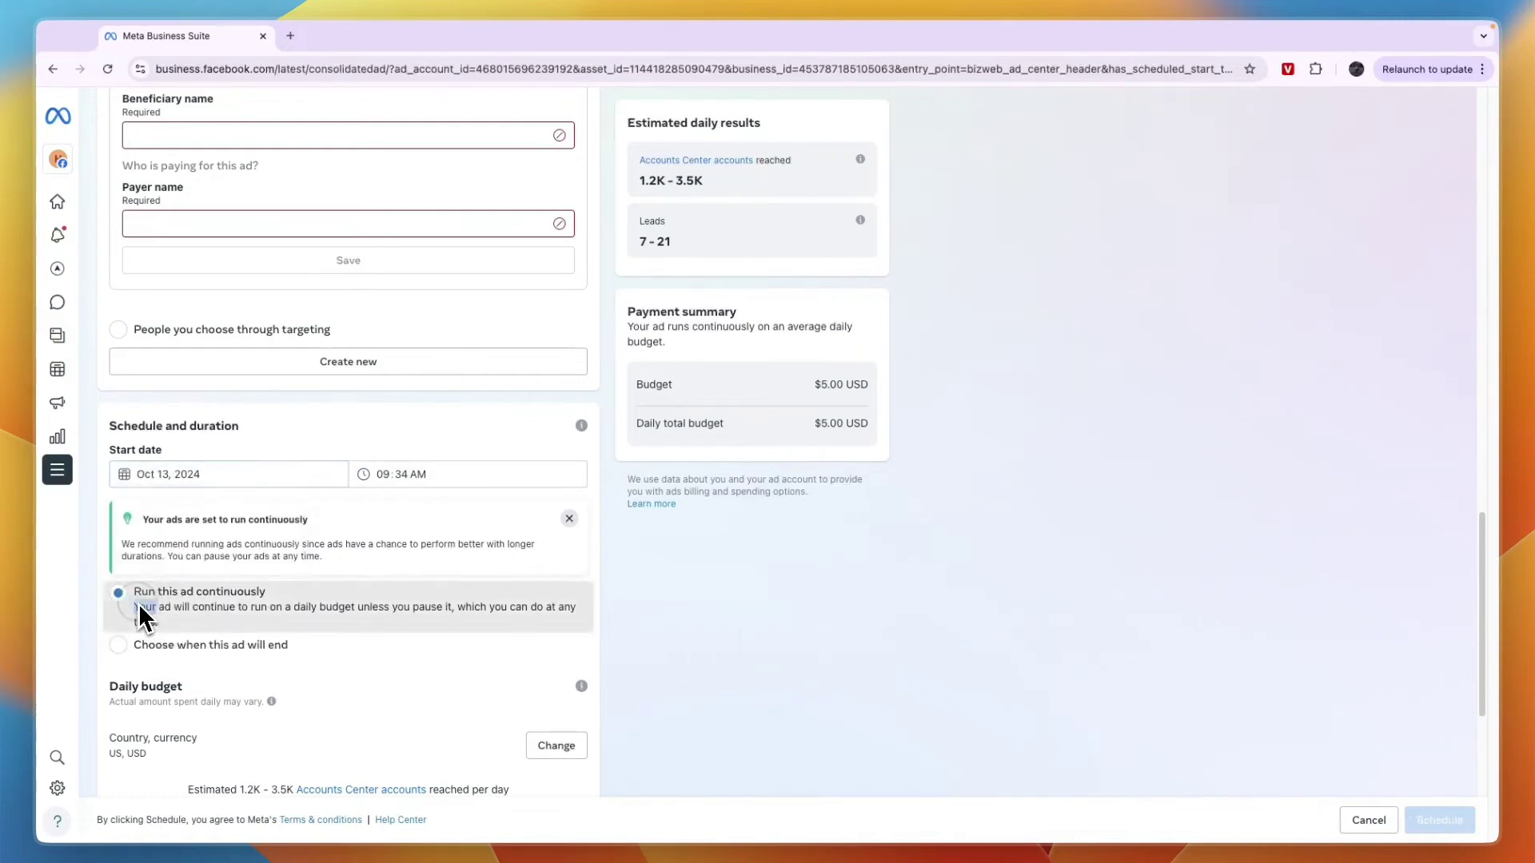
{"action": "double_click", "coordinate": [136, 611]}
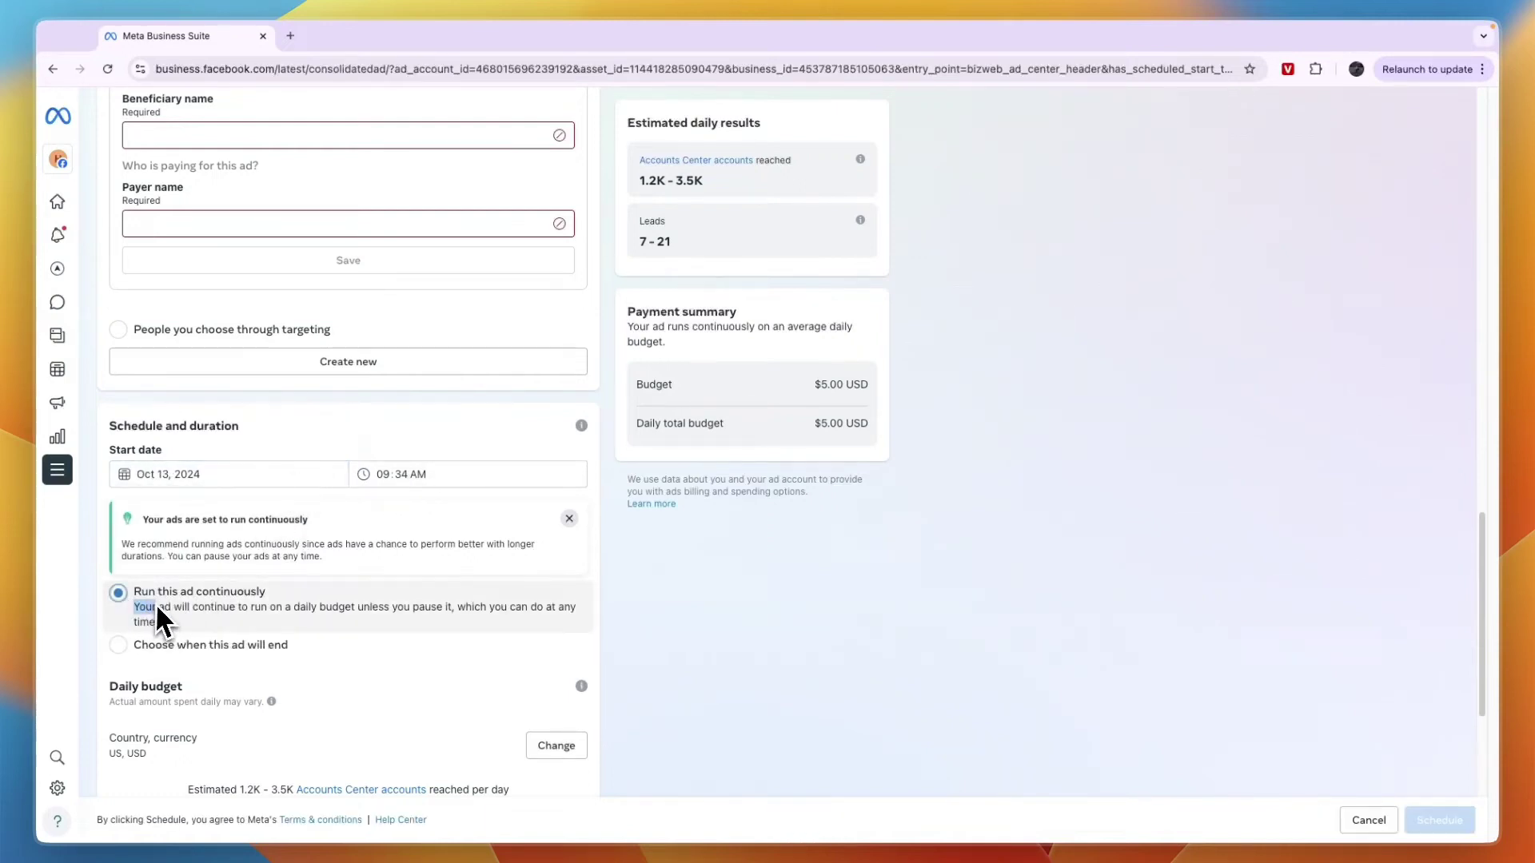
{"action": "scroll", "coordinate": [155, 621], "scroll_direction": "down", "scroll_amount": 1}
{"action": "left_click", "coordinate": [311, 627]}
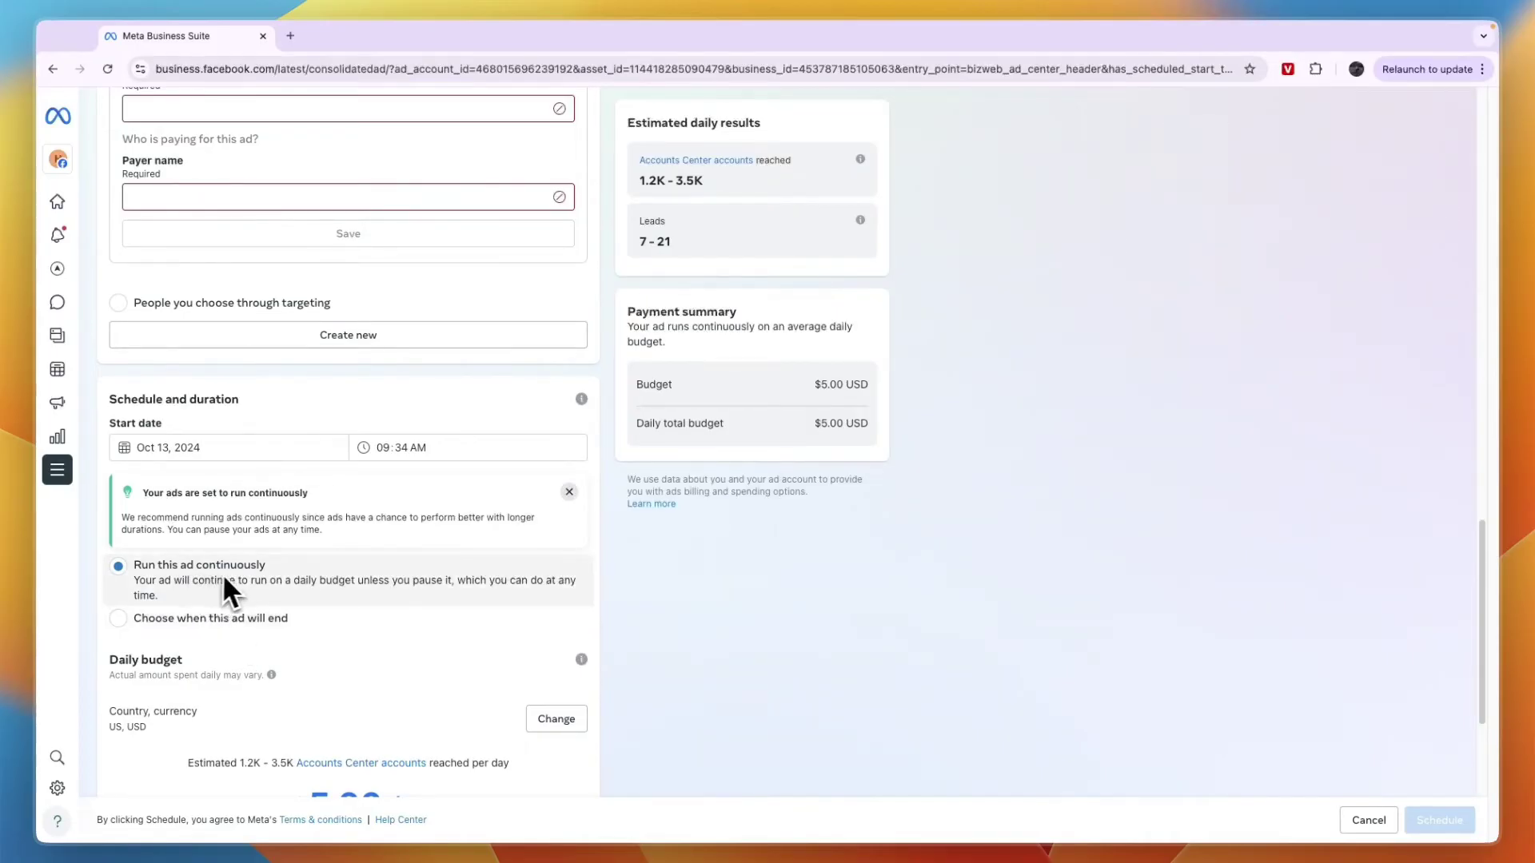
Step: Raise the daily budget from $5.00 to $10.00 and check the payment methods
{"action": "scroll", "coordinate": [232, 590], "scroll_direction": "down", "scroll_amount": 1}
{"action": "scroll", "coordinate": [208, 564], "scroll_direction": "down", "scroll_amount": 2}
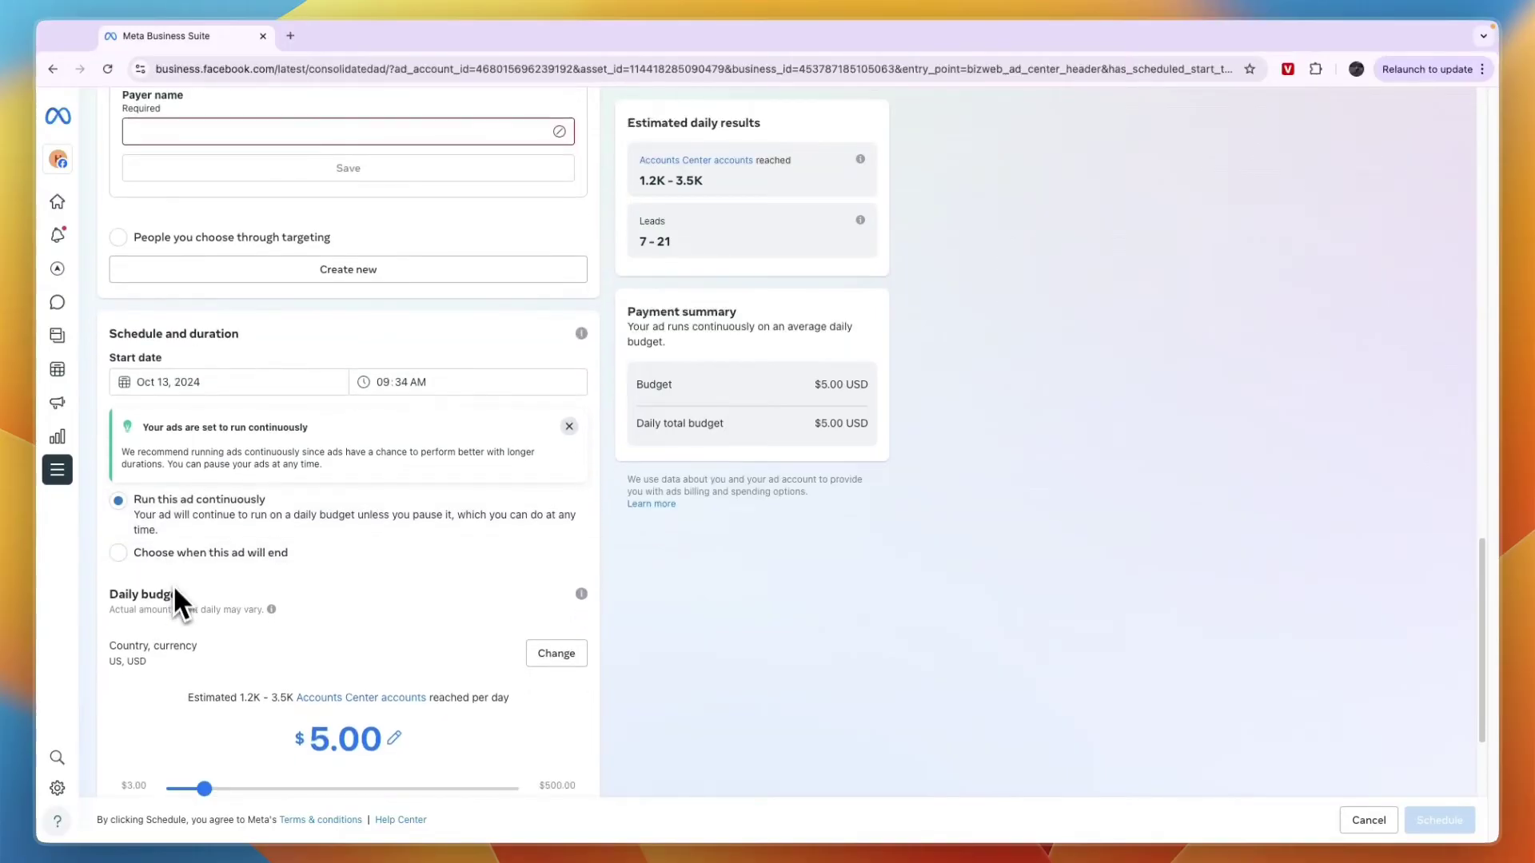
{"action": "scroll", "coordinate": [186, 635], "scroll_direction": "down", "scroll_amount": 3}
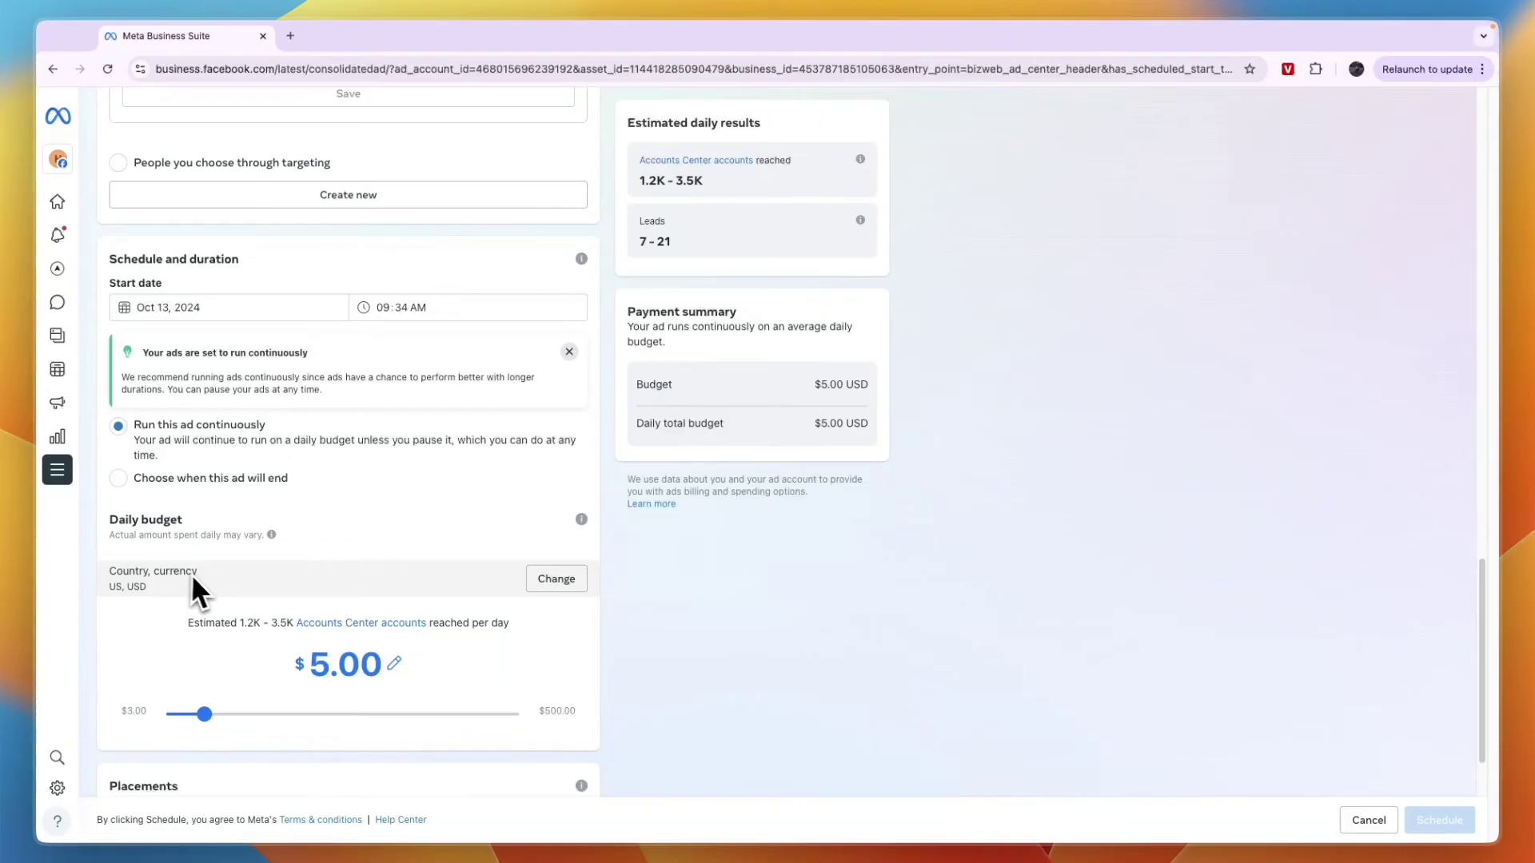
{"action": "scroll", "coordinate": [173, 596], "scroll_direction": "down", "scroll_amount": 3}
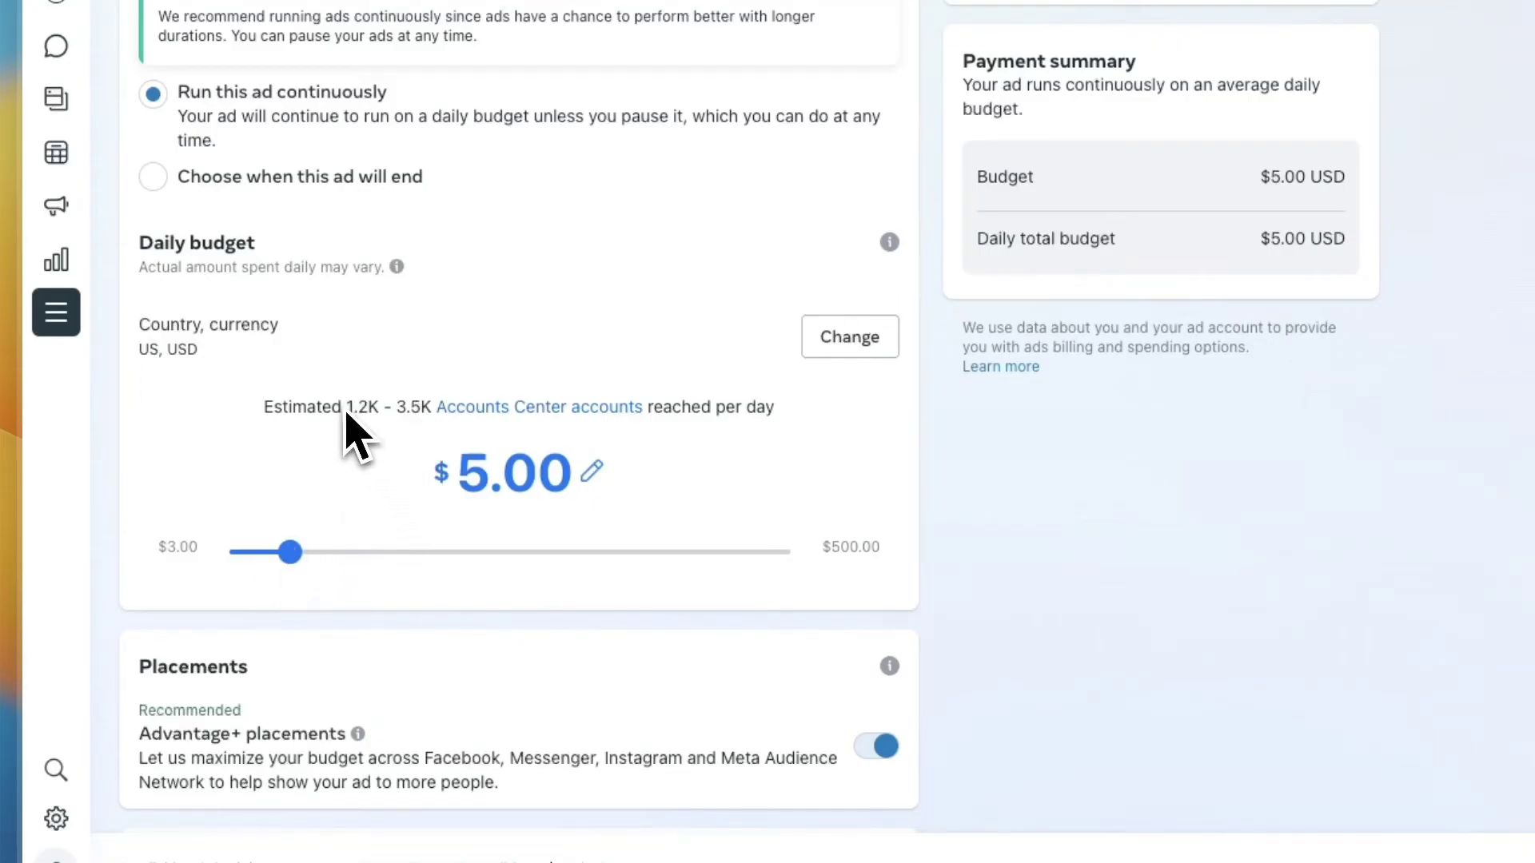
{"action": "left_click_drag", "start_coordinate": [361, 418], "coordinate": [435, 428]}
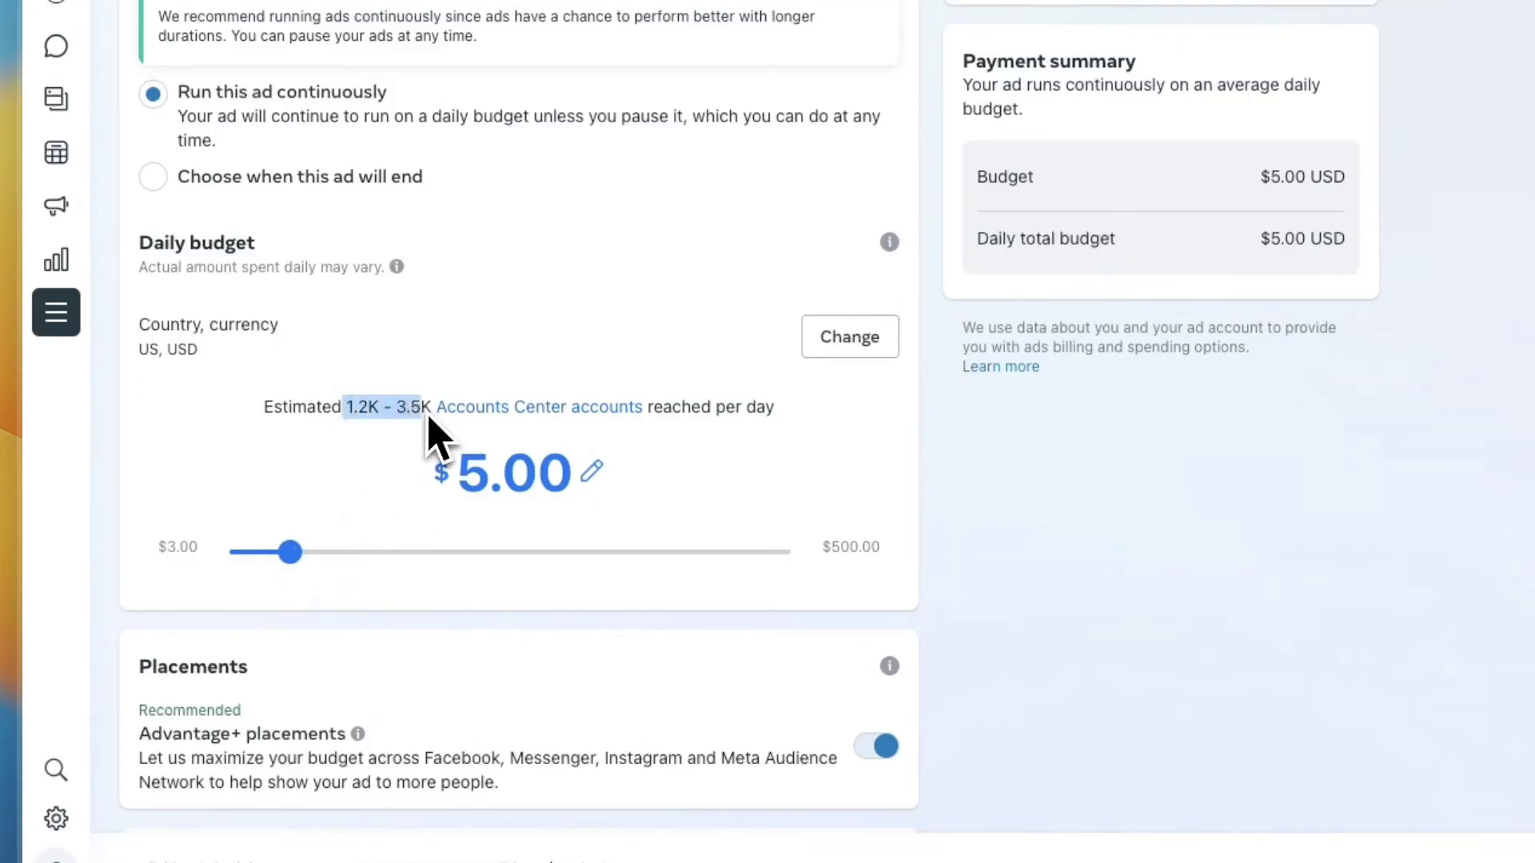
{"action": "left_click_drag", "start_coordinate": [292, 551], "coordinate": [412, 552]}
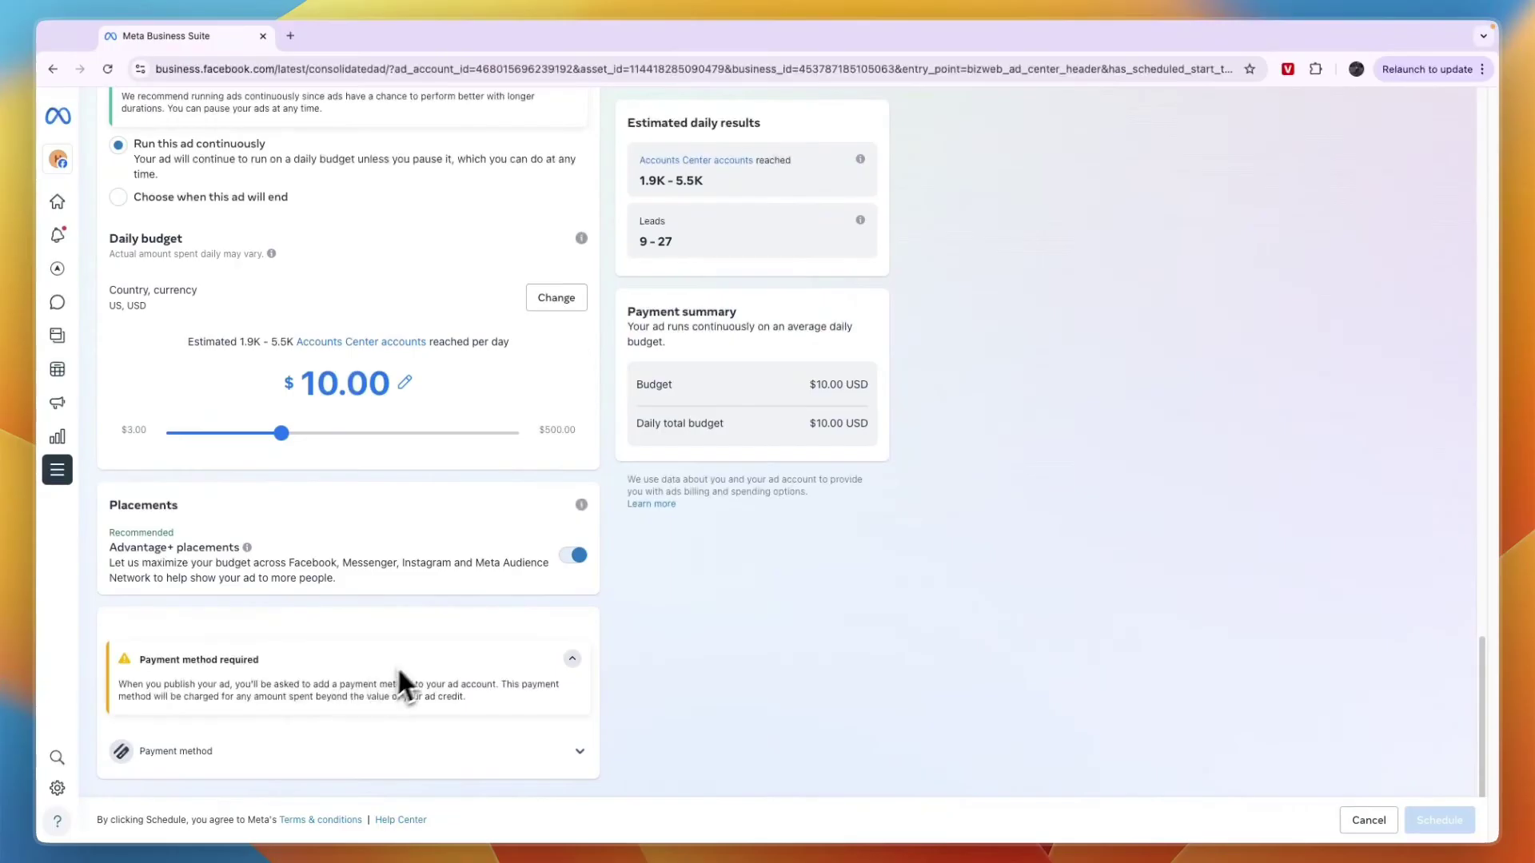
{"action": "left_click", "coordinate": [271, 752]}
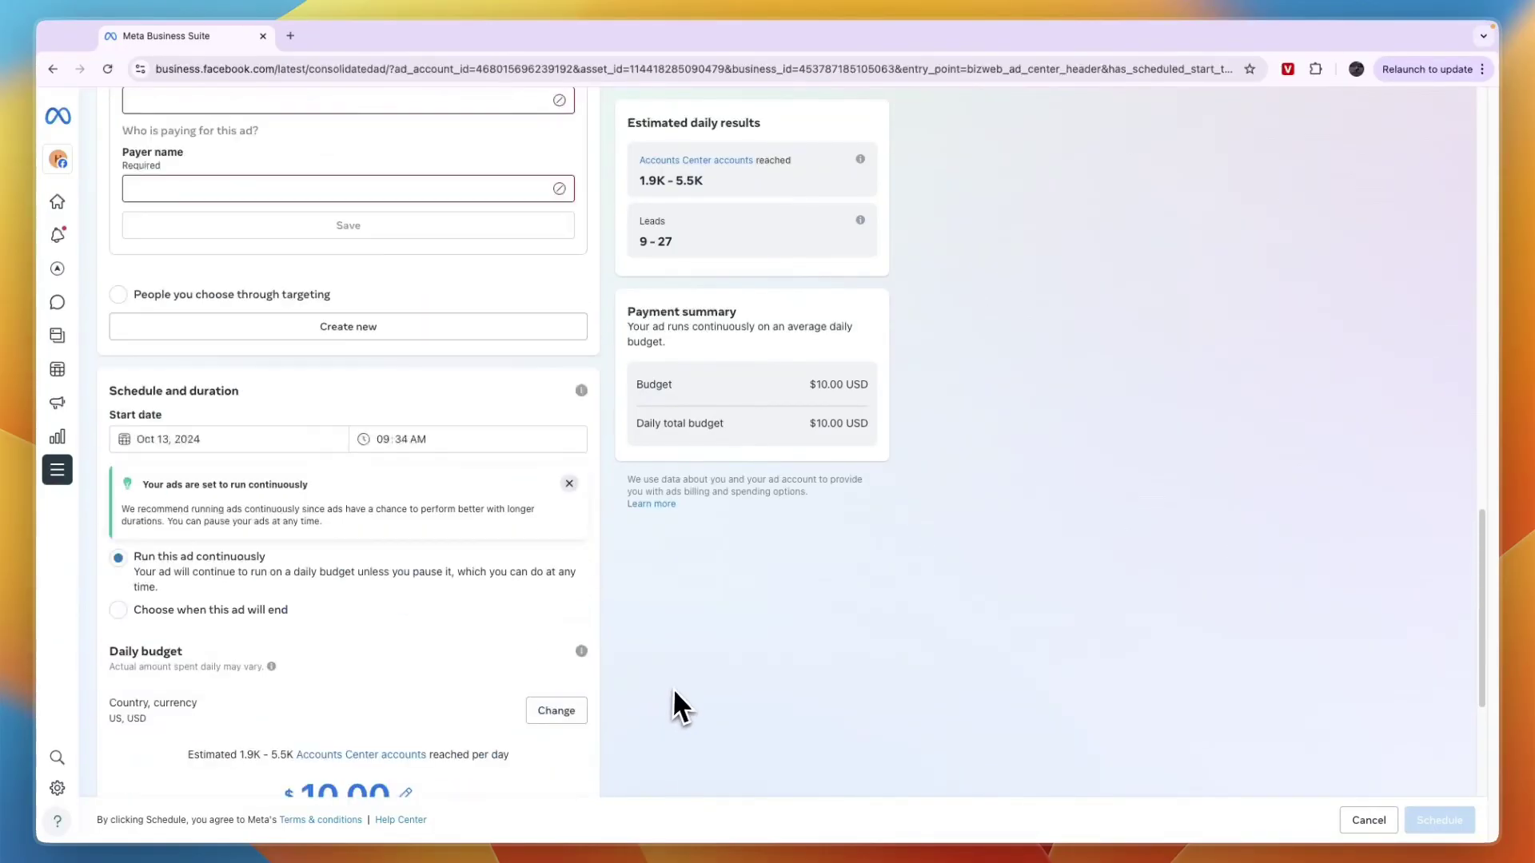
{"action": "scroll", "coordinate": [673, 692], "scroll_direction": "up", "scroll_amount": 20}
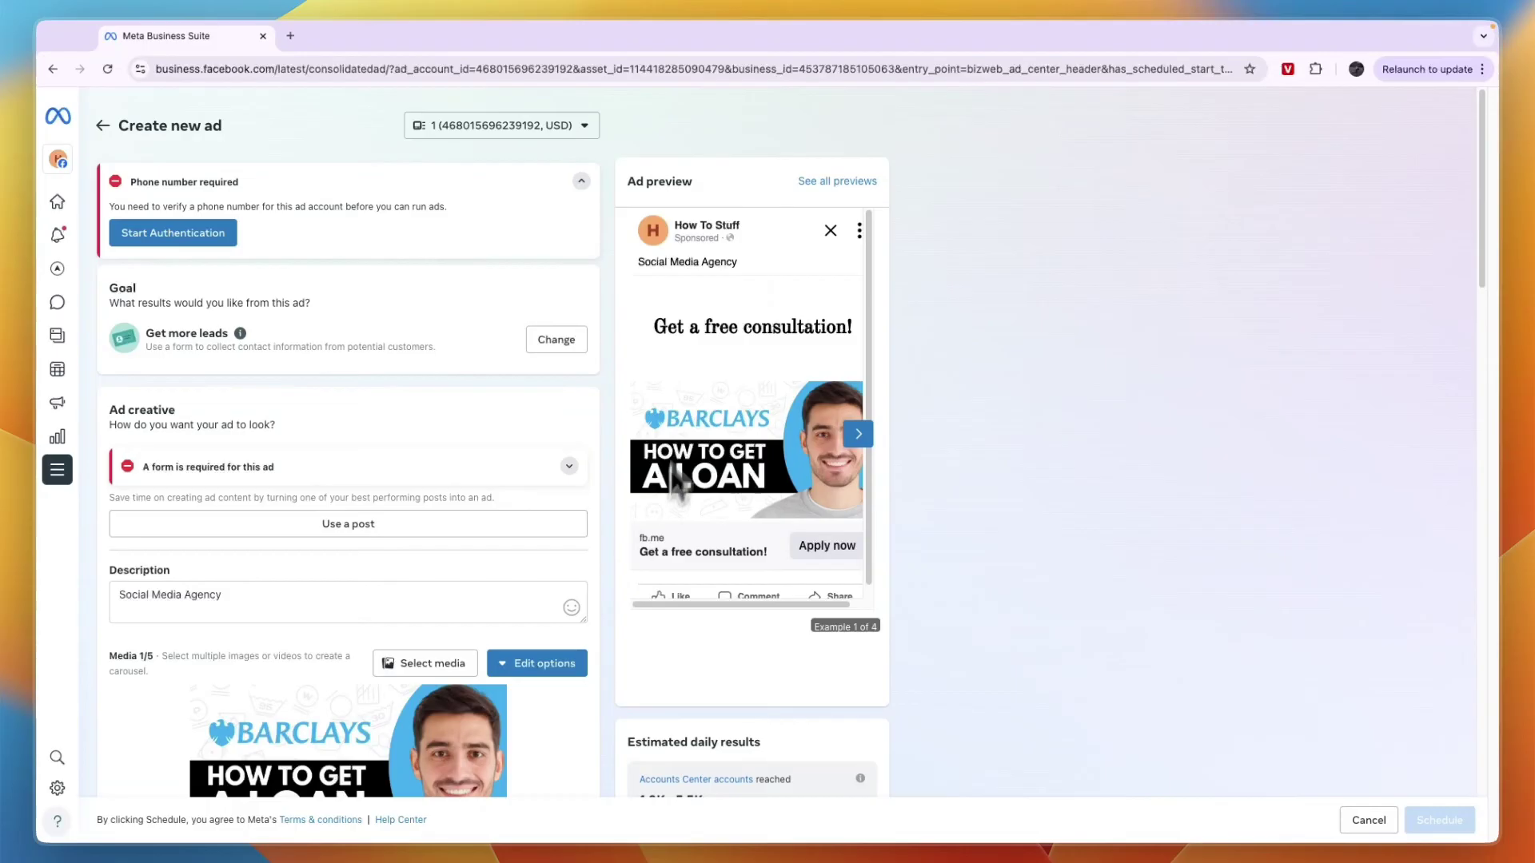
{"action": "left_click", "coordinate": [554, 125]}
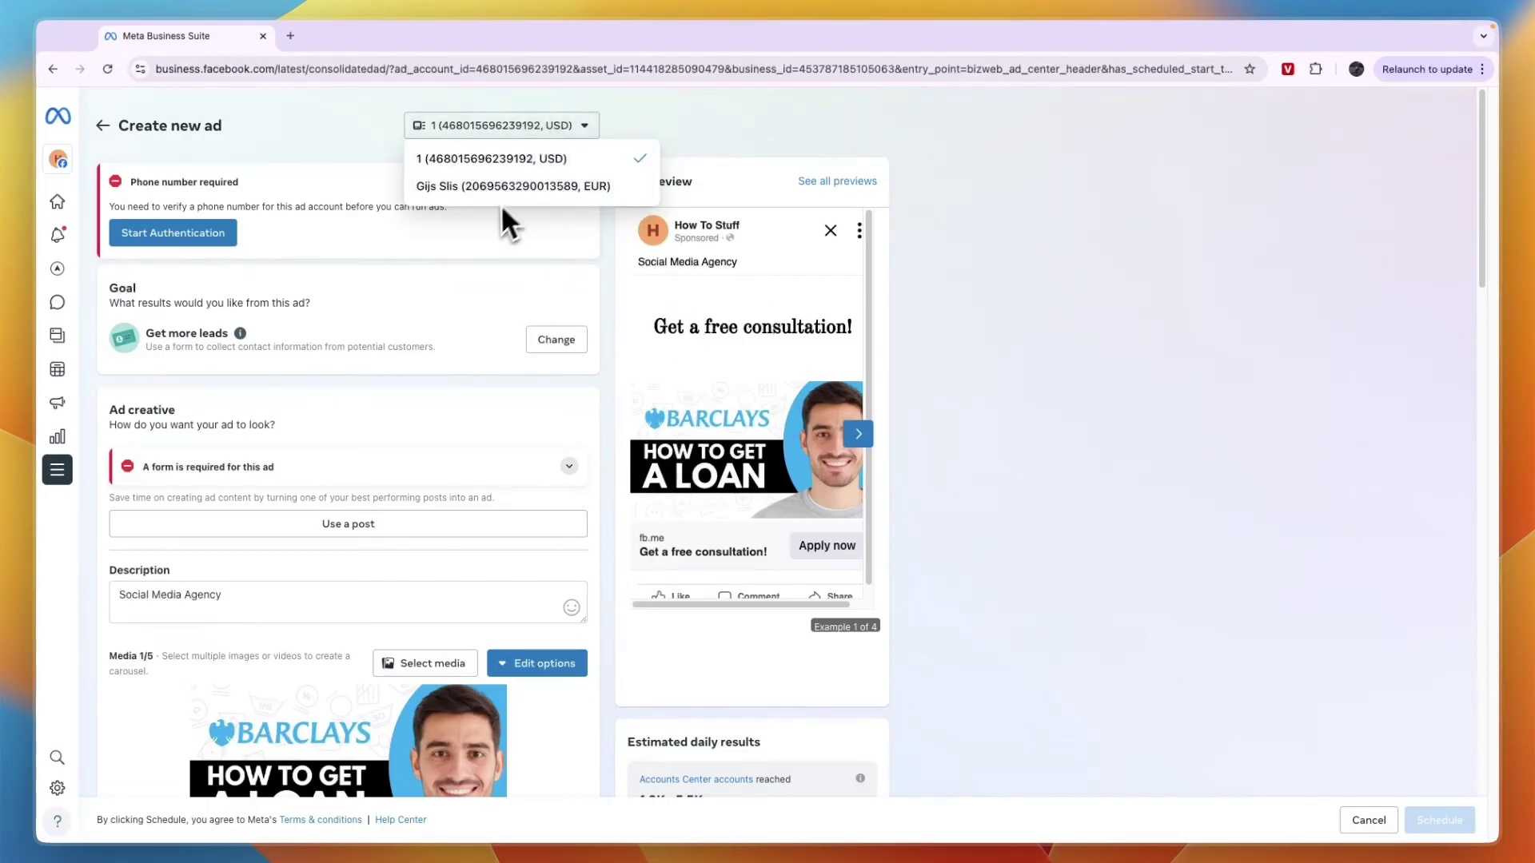
{"action": "left_click", "coordinate": [547, 195]}
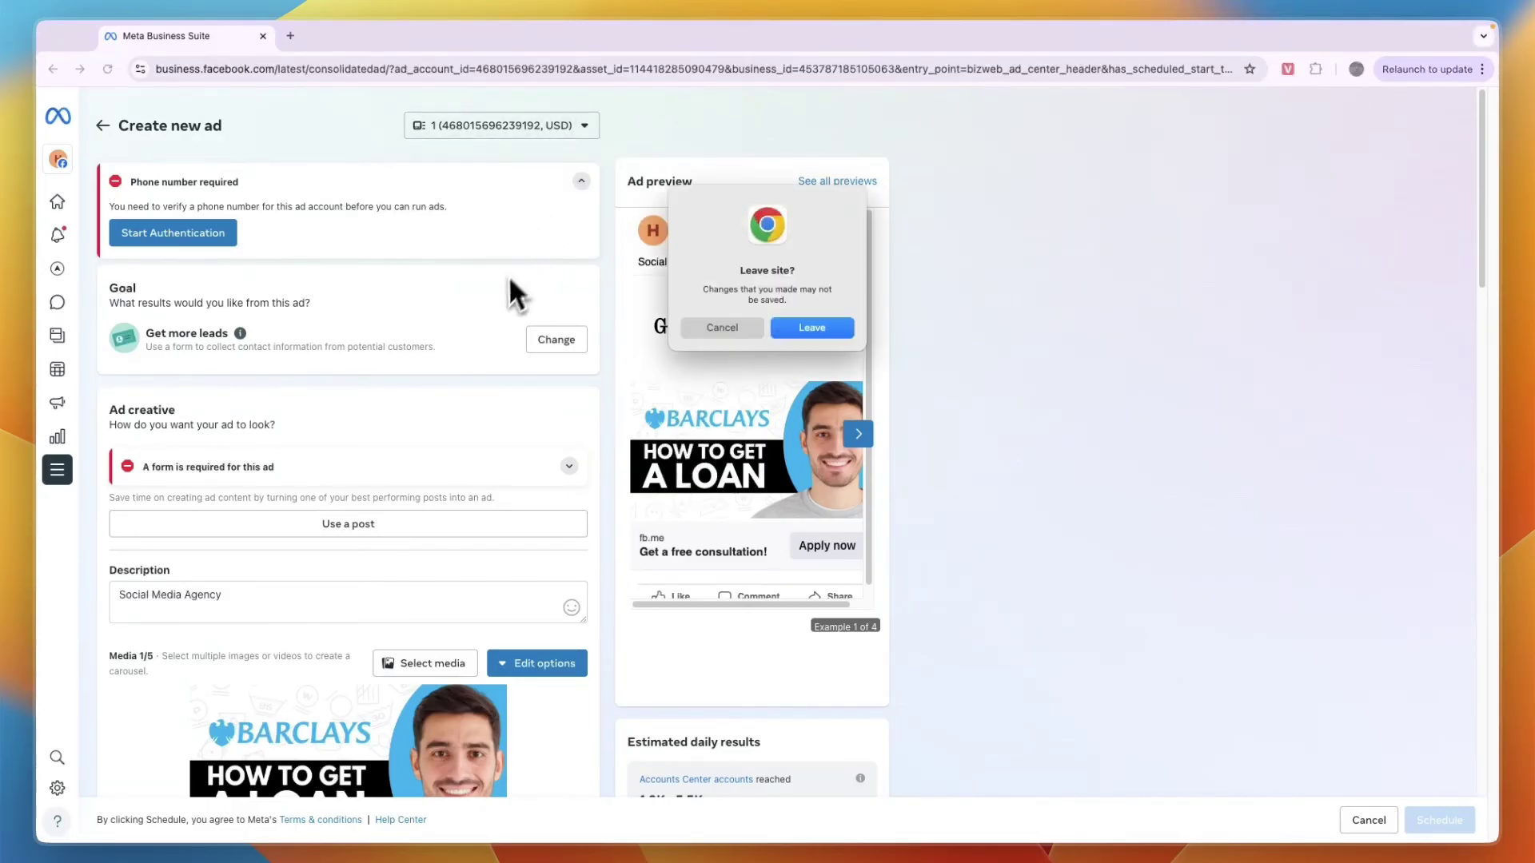
{"action": "left_click", "coordinate": [722, 328]}
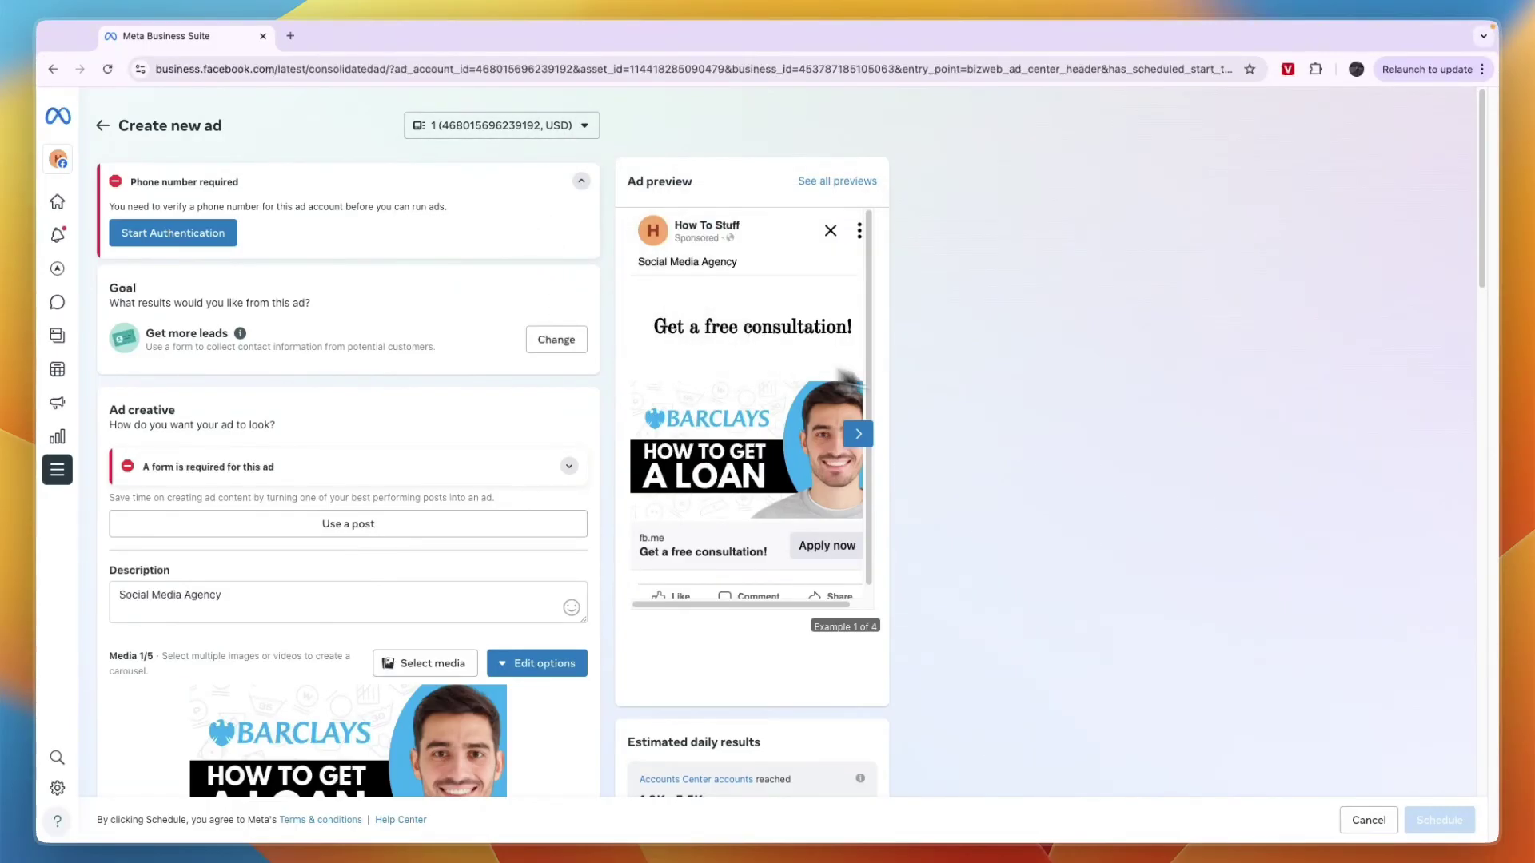
{"action": "left_click", "coordinate": [823, 186]}
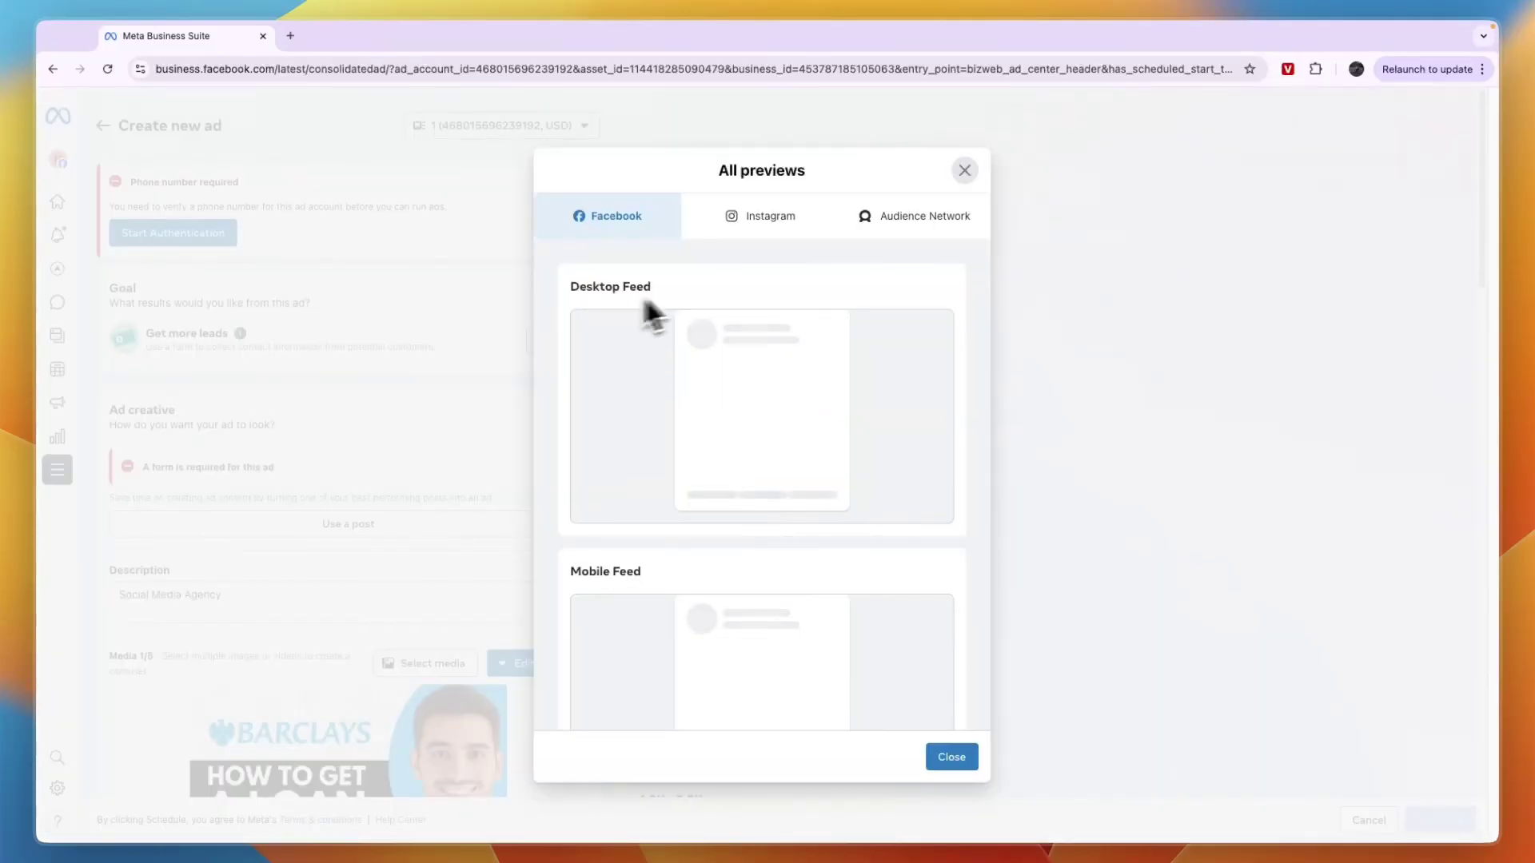
{"action": "left_click", "coordinate": [790, 223]}
{"action": "scroll", "coordinate": [671, 516], "scroll_direction": "down", "scroll_amount": 3}
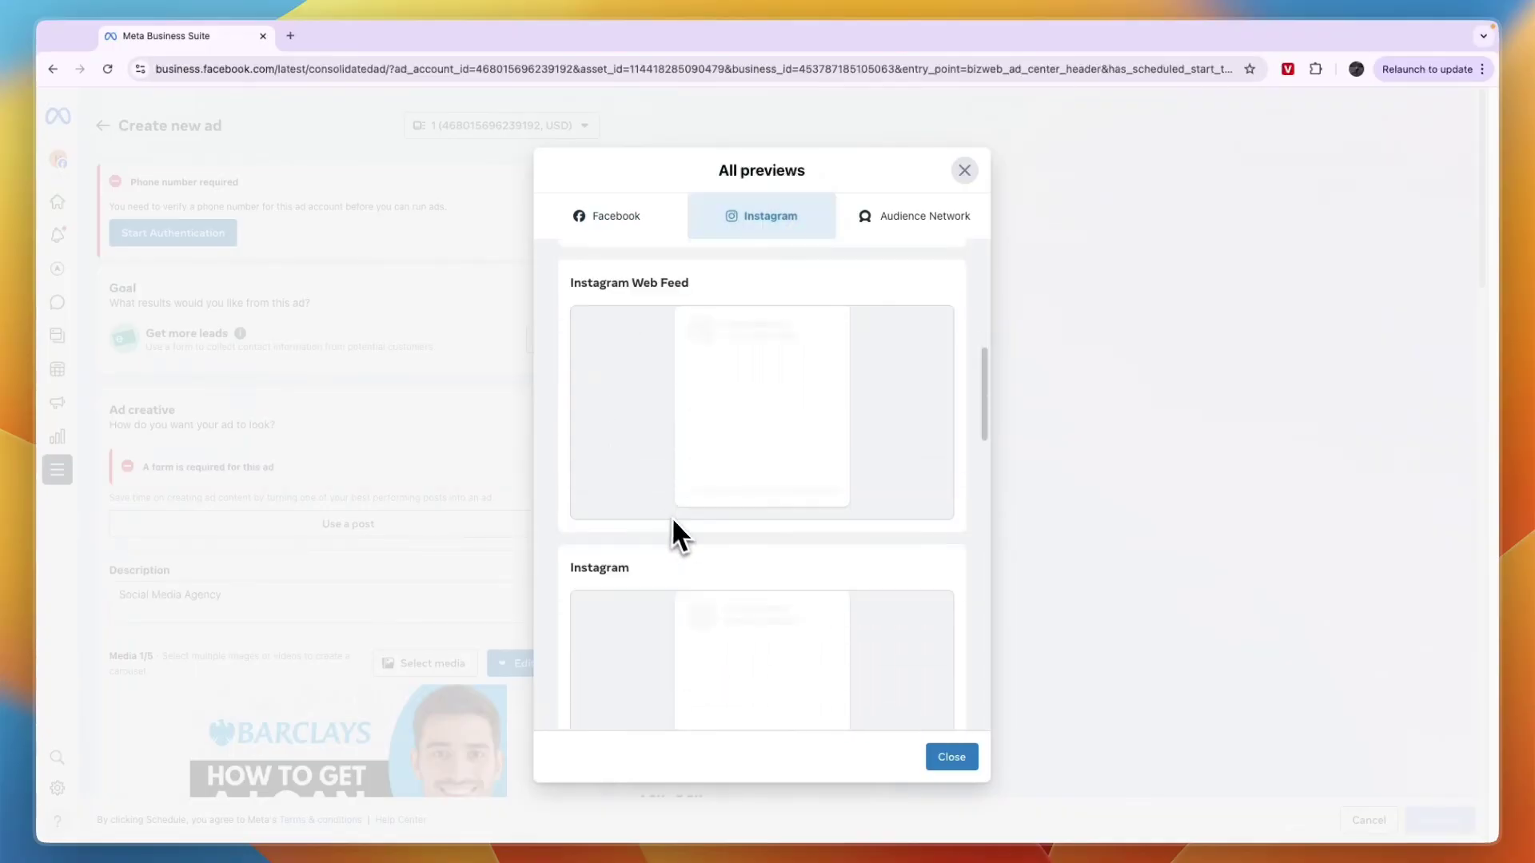
{"action": "scroll", "coordinate": [706, 589], "scroll_direction": "down", "scroll_amount": 6}
{"action": "left_click", "coordinate": [1123, 407]}
{"action": "scroll", "coordinate": [1279, 624], "scroll_direction": "down", "scroll_amount": 5}
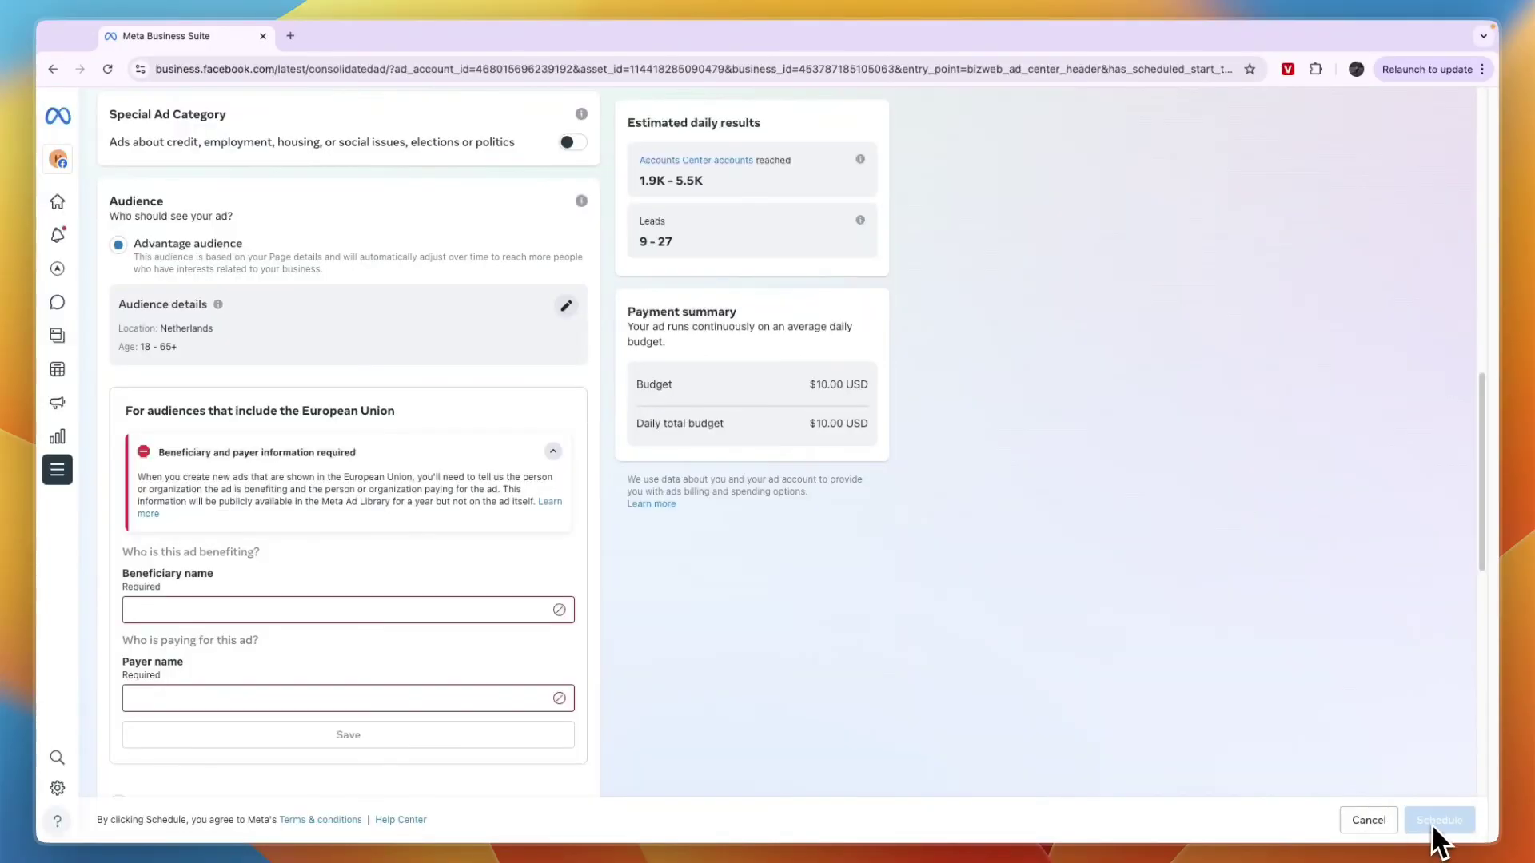
{"action": "scroll", "coordinate": [473, 589], "scroll_direction": "down", "scroll_amount": 8}
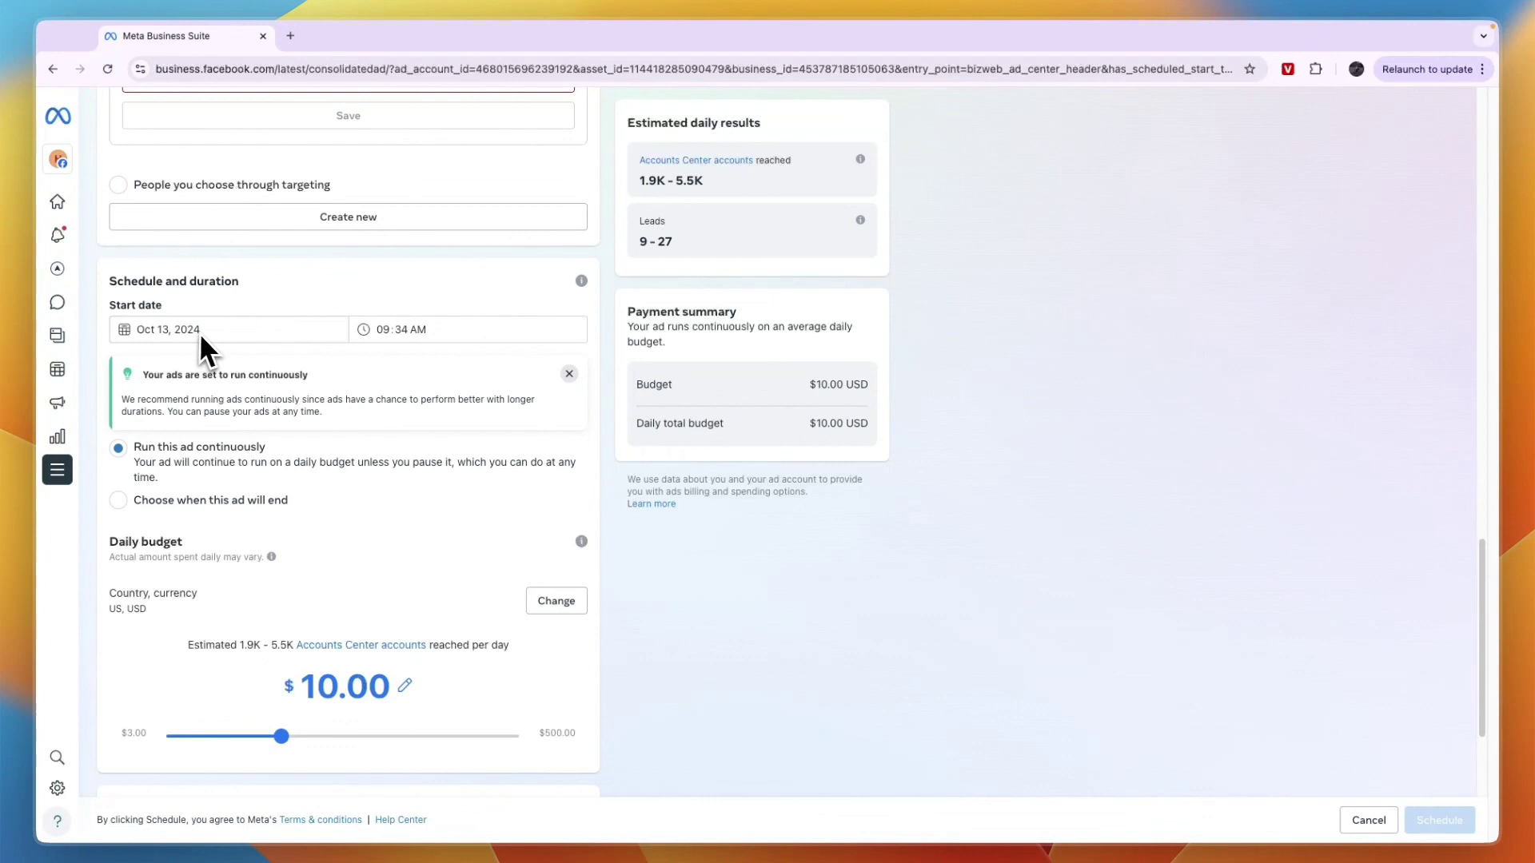